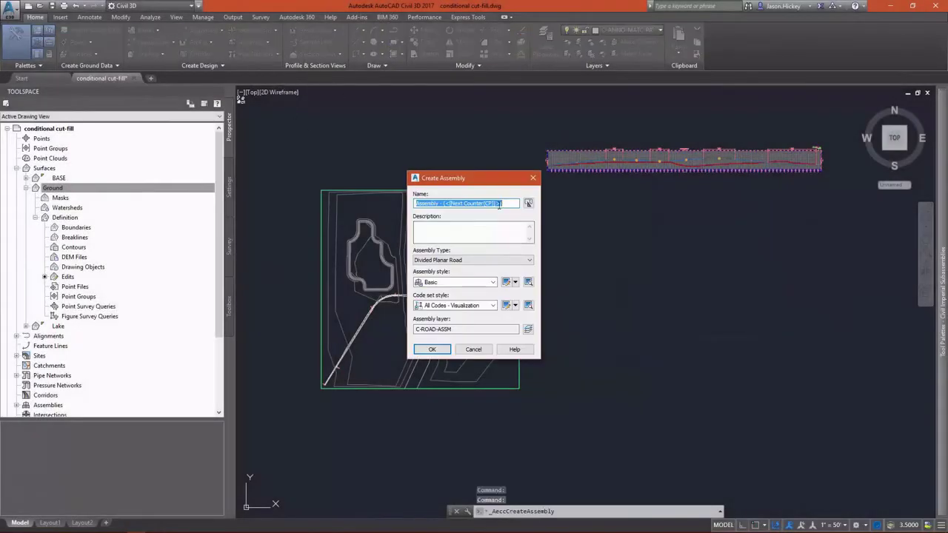
Create the 2_Lane_Widening assembly and place its baseline in the drawing
type("2_L")
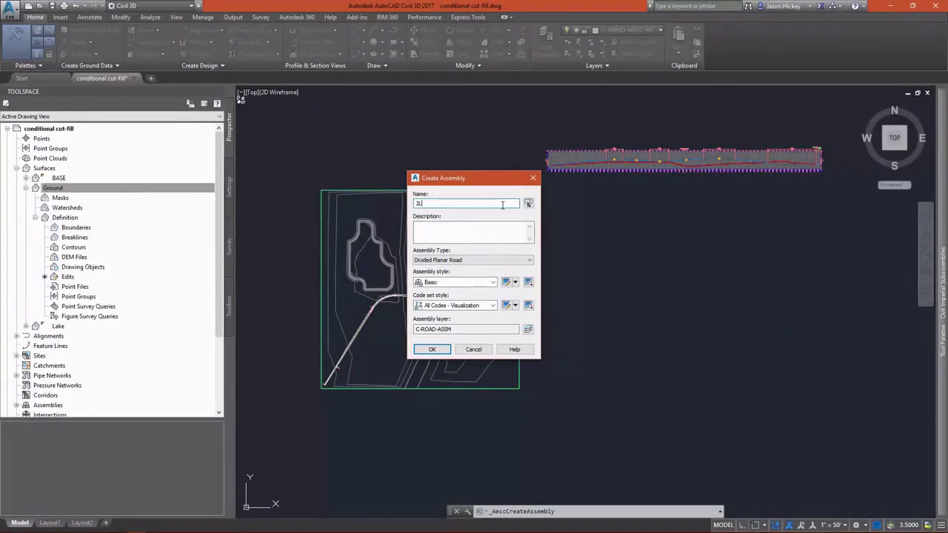
type("ane_Widening")
left_click(441, 261)
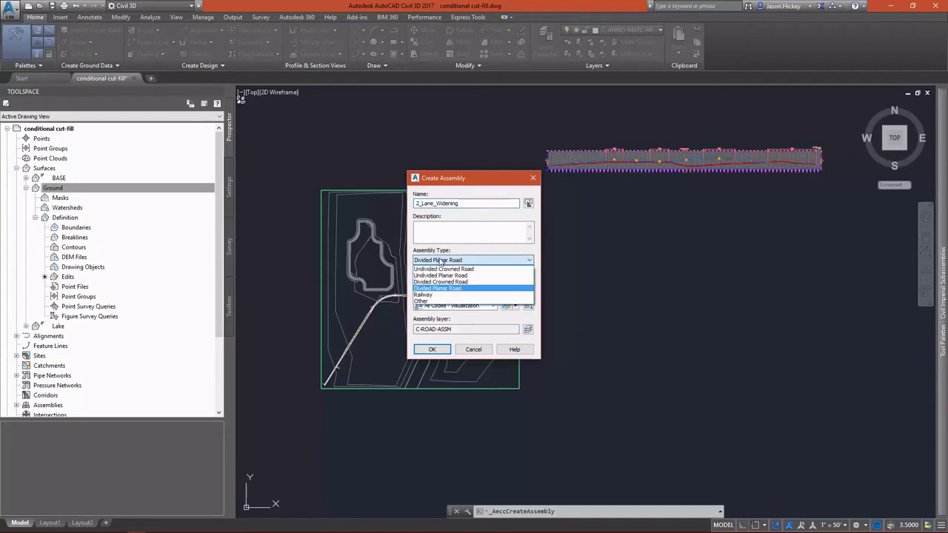
left_click(443, 269)
left_click(432, 349)
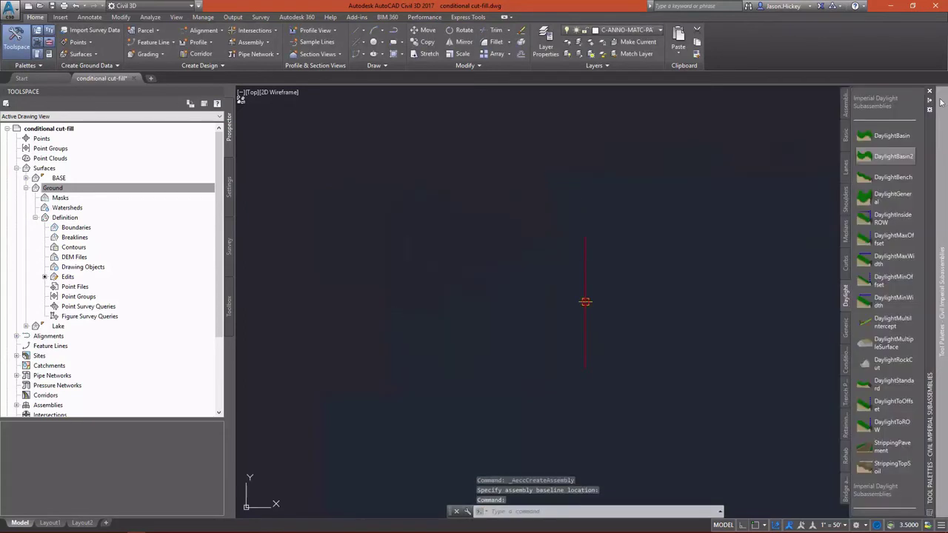
Set up a LaneSuperelevationAOR lane with 0.25' pavement, no base and 0.75' sub-base
key("ctrl+1")
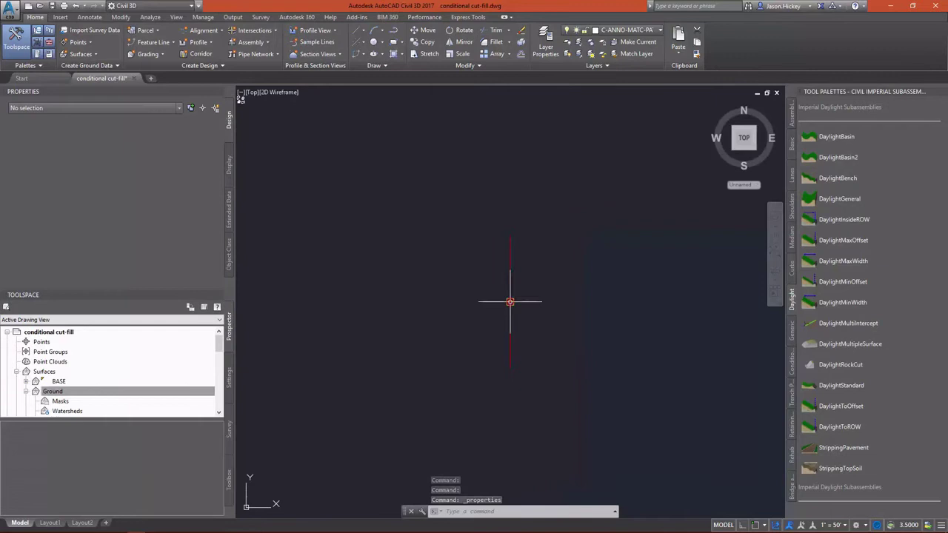
left_click(792, 175)
left_click(849, 126)
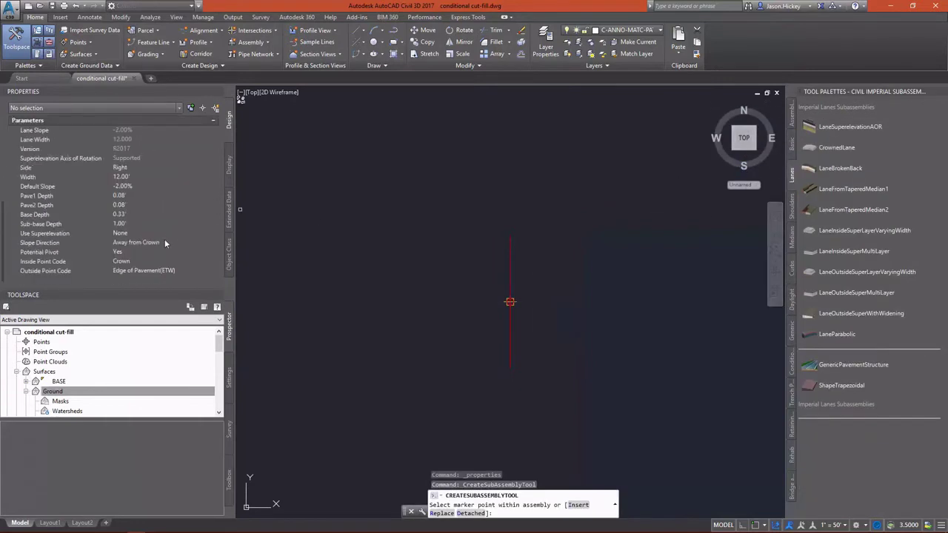
left_click(131, 195)
type("0.25")
key("Tab")
type("0")
key("Tab")
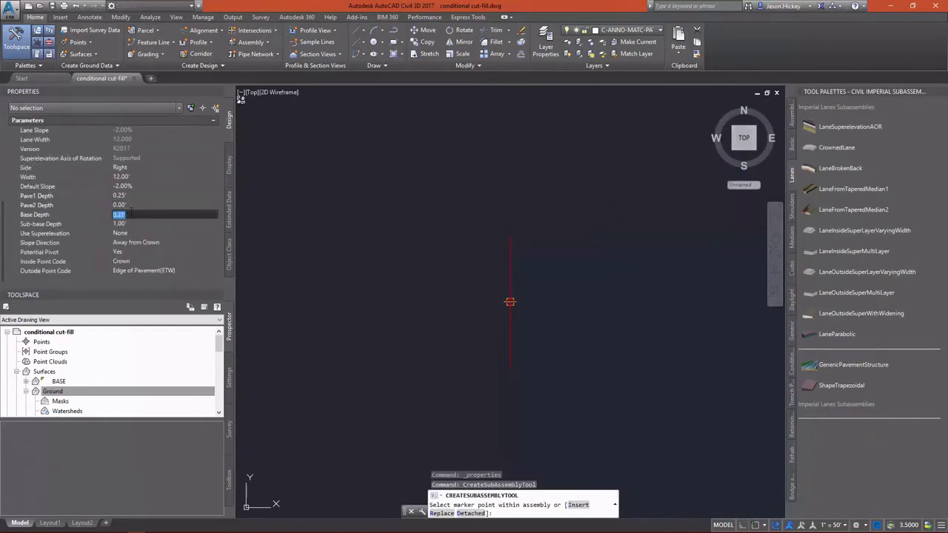
type("0.00")
key("Tab")
type("0.75")
key("Tab")
Attach the lanes to the baseline: right with Right Lane Outside, left with Left Lane Outside superelevation
left_click(163, 233)
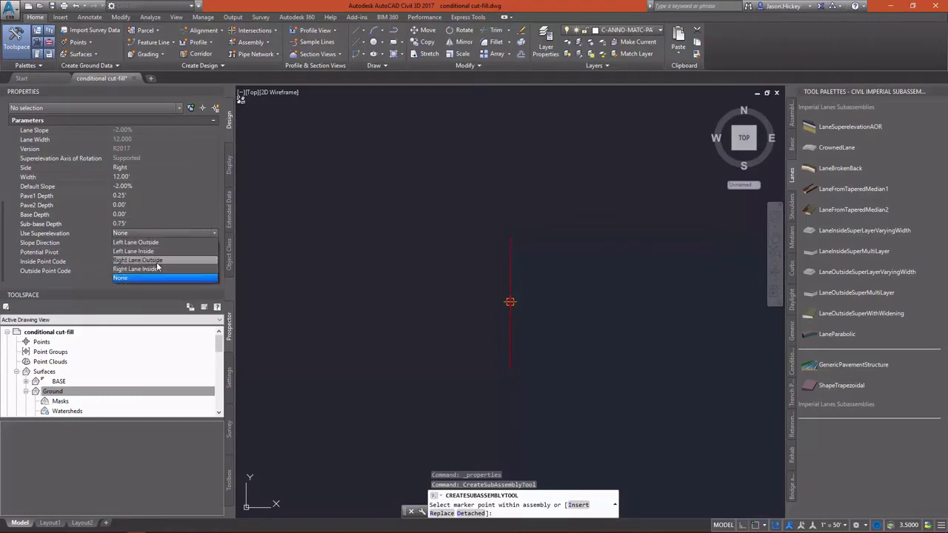
left_click(158, 267)
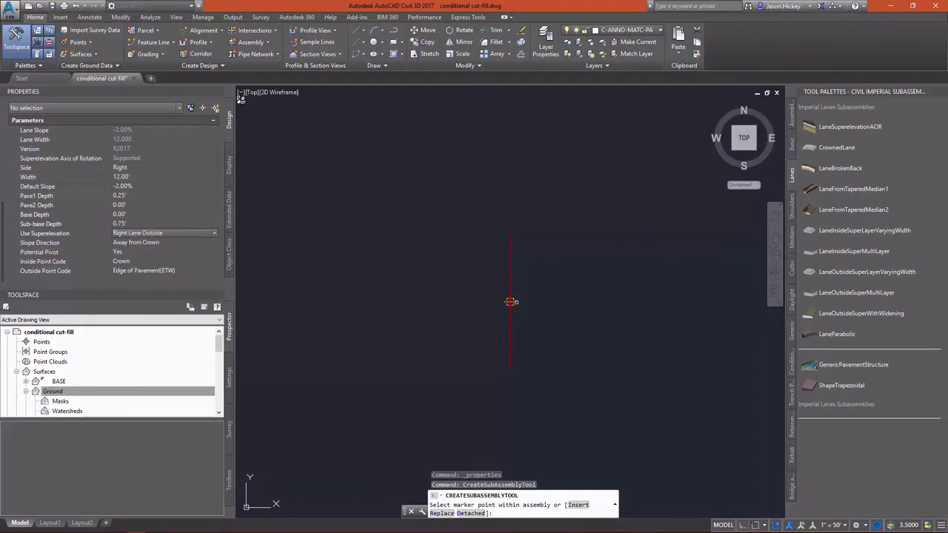
left_click(511, 302)
double_click(120, 168)
left_click(163, 233)
left_click(148, 252)
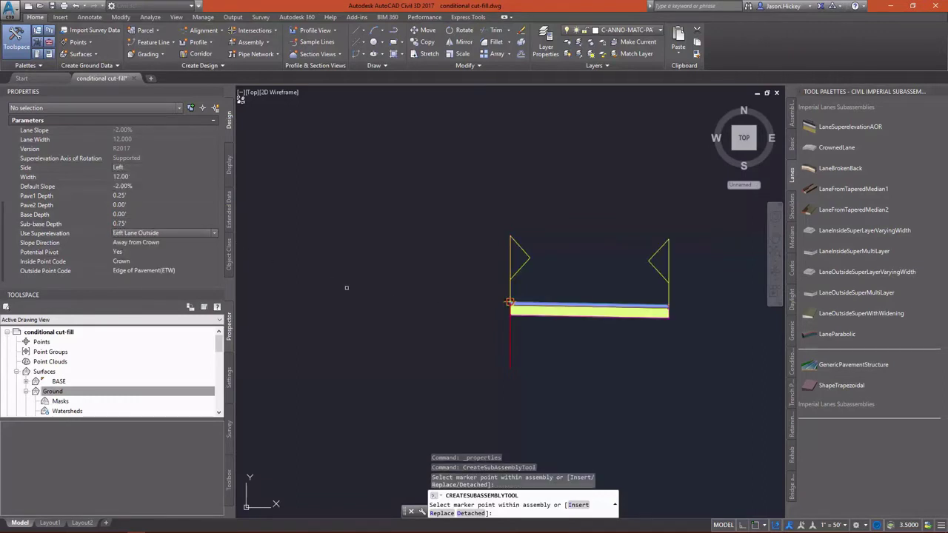
left_click(509, 301)
scroll(497, 300, "up", 3)
scroll(496, 300, "down", 3)
Set up a curb-and-gutter subassembly with subbase depth 1 and subbase extension 0
key("Escape")
left_click(791, 269)
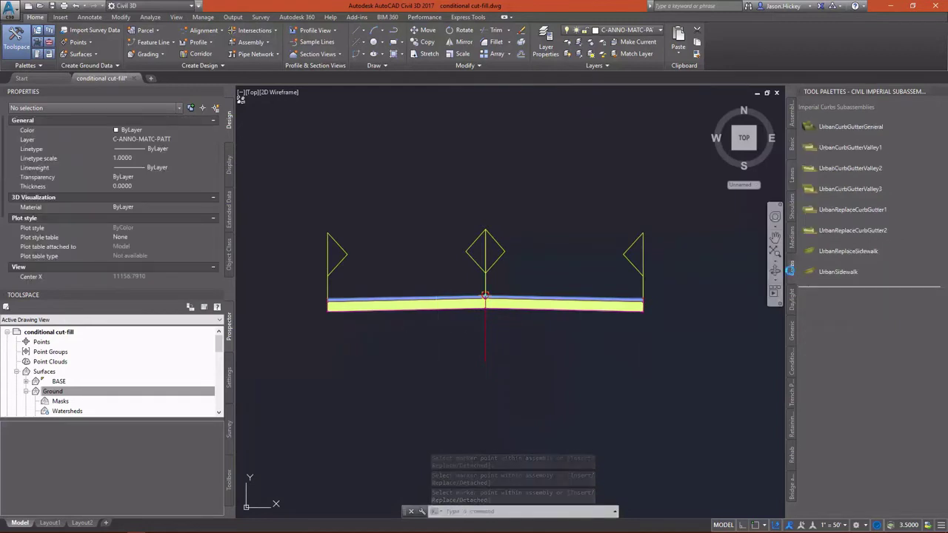
left_click(850, 127)
left_click(148, 139)
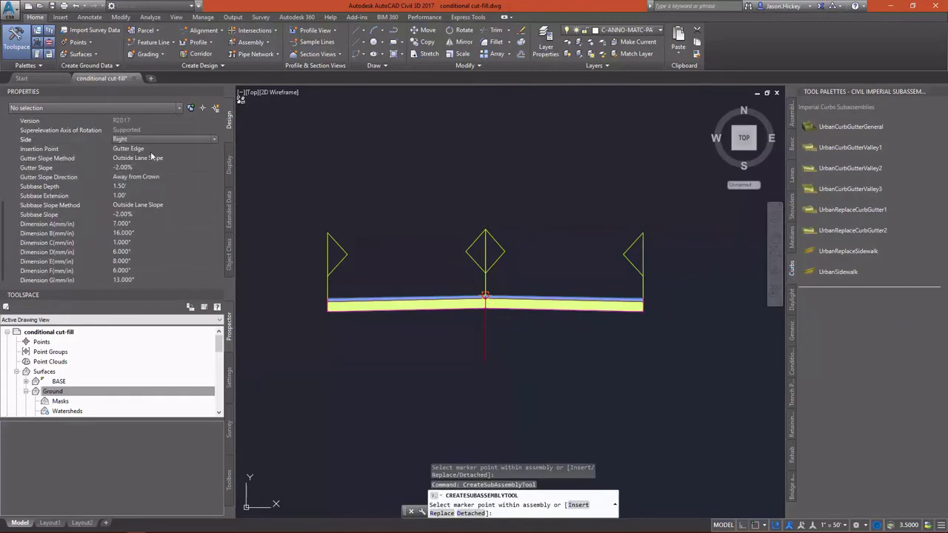
left_click(165, 186)
type("1")
left_click(131, 196)
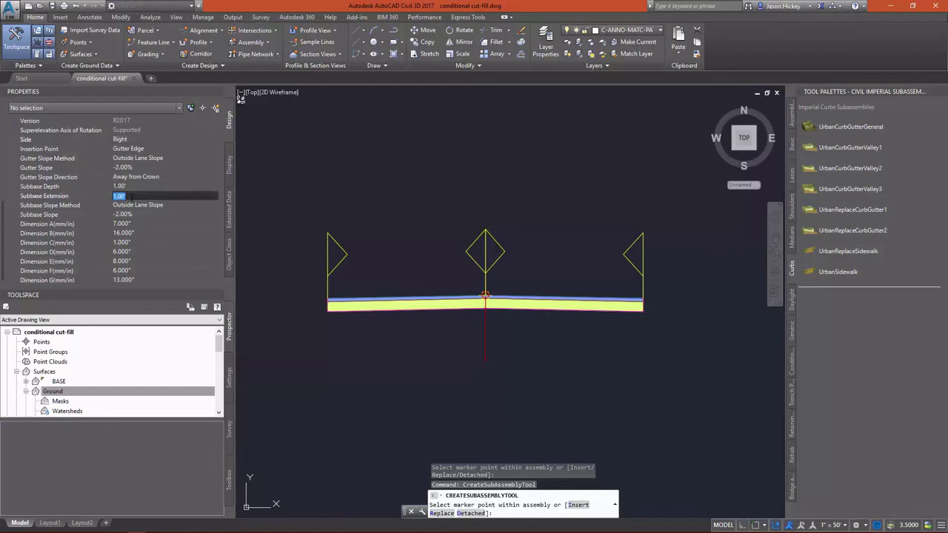
type("0")
key("Return")
Attach curb-and-gutters at the right and left lane edges
scroll(626, 303, "up", 3)
left_click(643, 299)
scroll(511, 255, "down", 4)
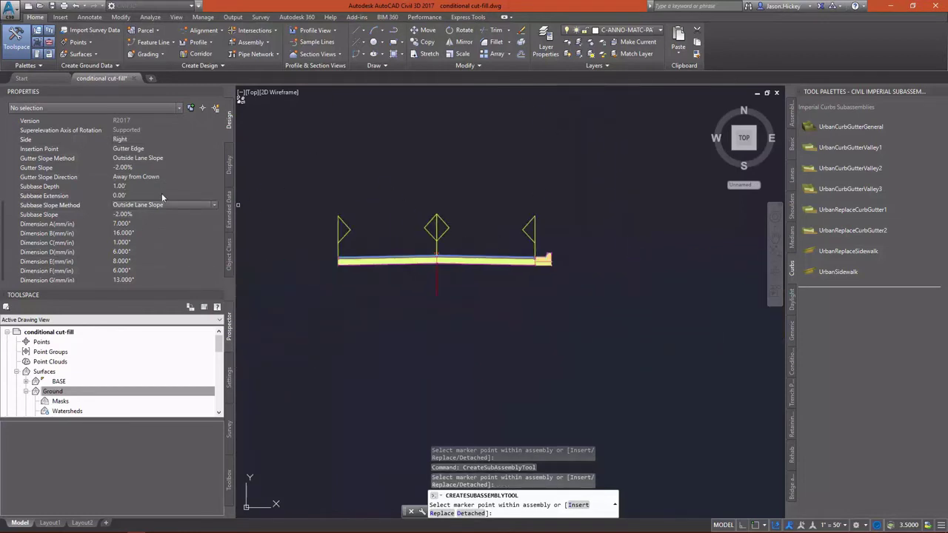
left_click(130, 140)
left_click(130, 151)
scroll(340, 258, "up", 5)
left_click(339, 257)
scroll(444, 266, "down", 5)
key("Escape")
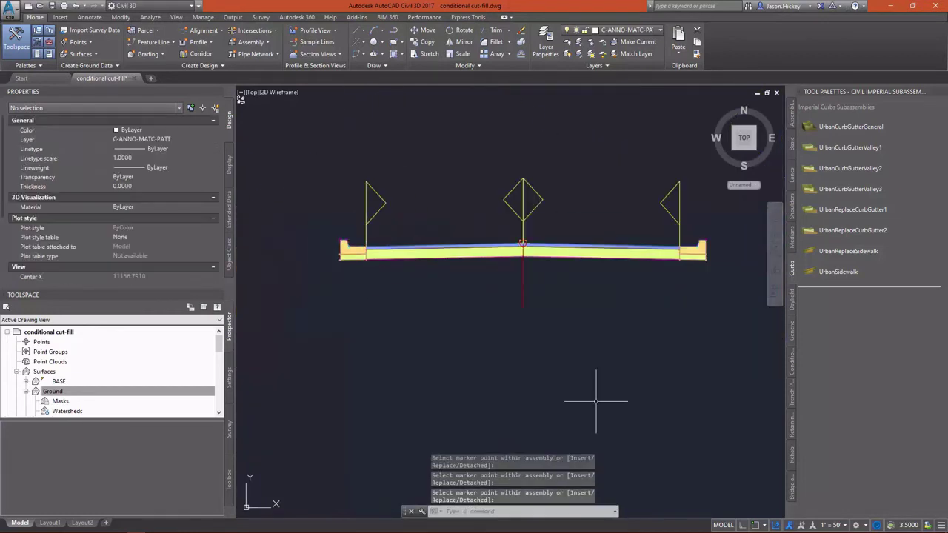
Set up a LinkWidthAndSlope link using Left Outside Shoulder superelevation slope
left_click(792, 328)
left_click(829, 376)
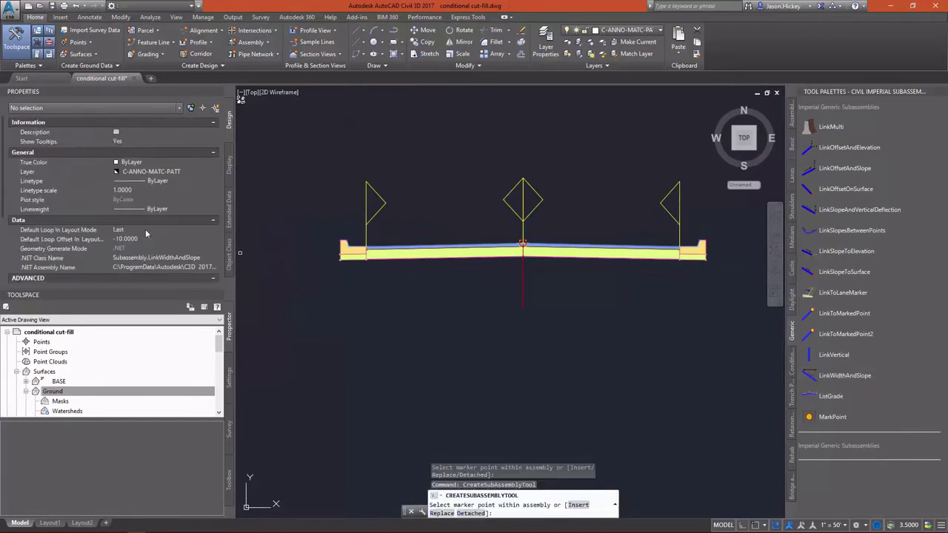
scroll(146, 234, "down", 3)
left_click(121, 226)
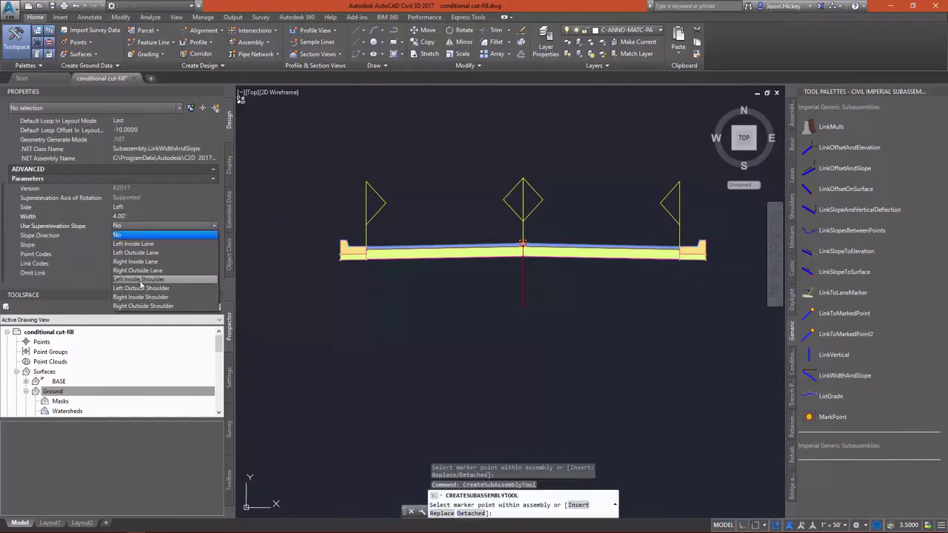
left_click(140, 288)
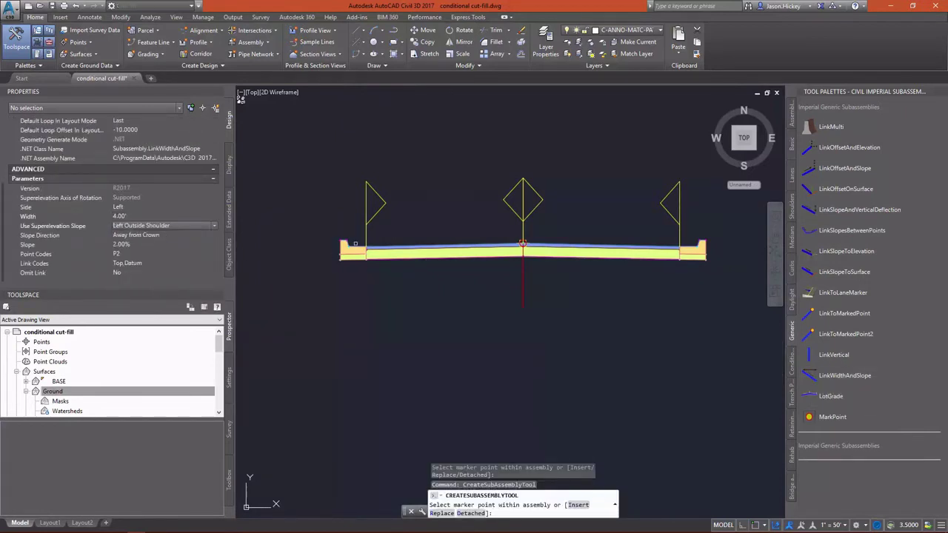
scroll(356, 243, "up", 8)
scroll(340, 215, "down", 10)
Attach 4' links at 2% behind the left curb and, with Right Outside Shoulder slope, the right curb
left_click(148, 207)
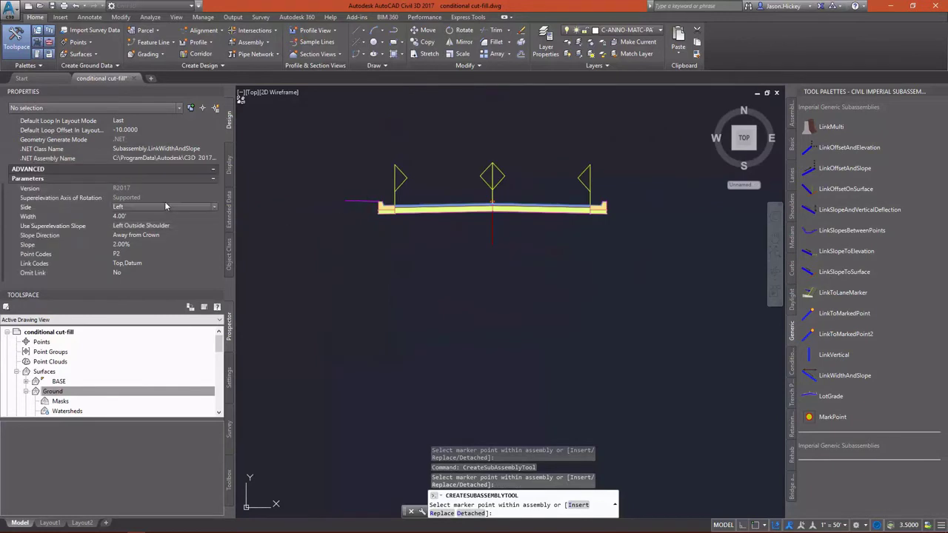
left_click(133, 225)
left_click(163, 225)
left_click(148, 266)
scroll(613, 207, "up", 7)
scroll(614, 207, "down", 8)
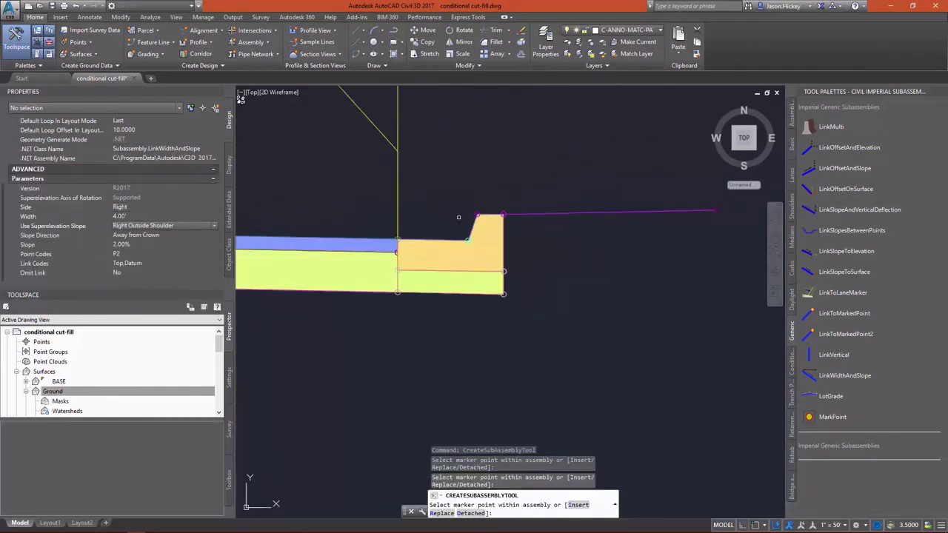
key("Escape")
left_click(792, 175)
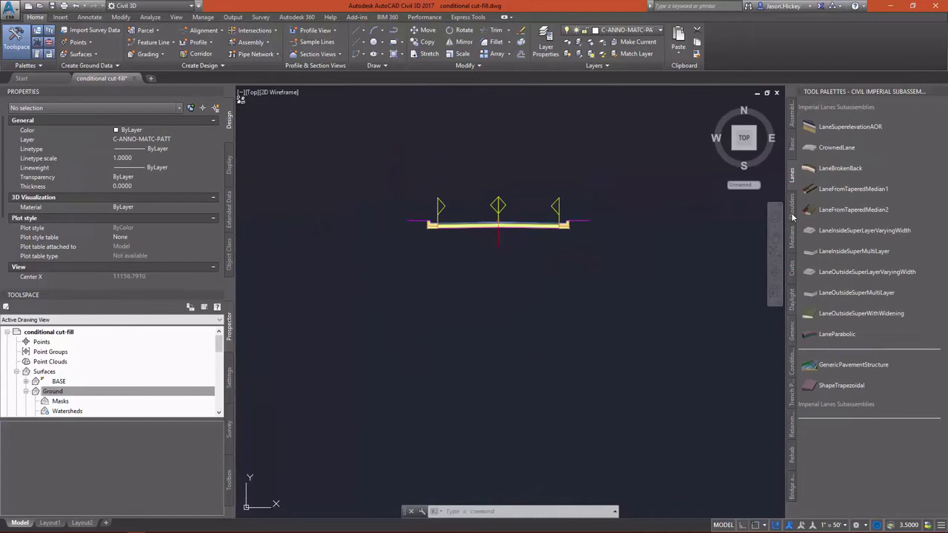
Attach UrbanSidewalk subassemblies behind the right and left curbs, with one sidewalk setting set to 0
left_click(791, 267)
left_click(838, 272)
scroll(111, 207, "down", 3)
left_click(149, 237)
key("Tab")
key("Tab")
key("Tab")
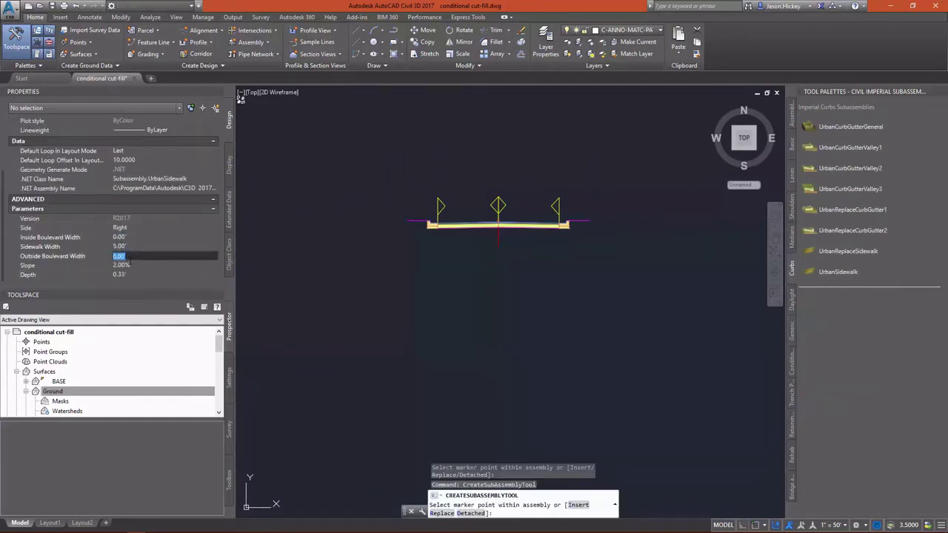
type("0")
left_click(591, 229)
scroll(591, 229, "up", 4)
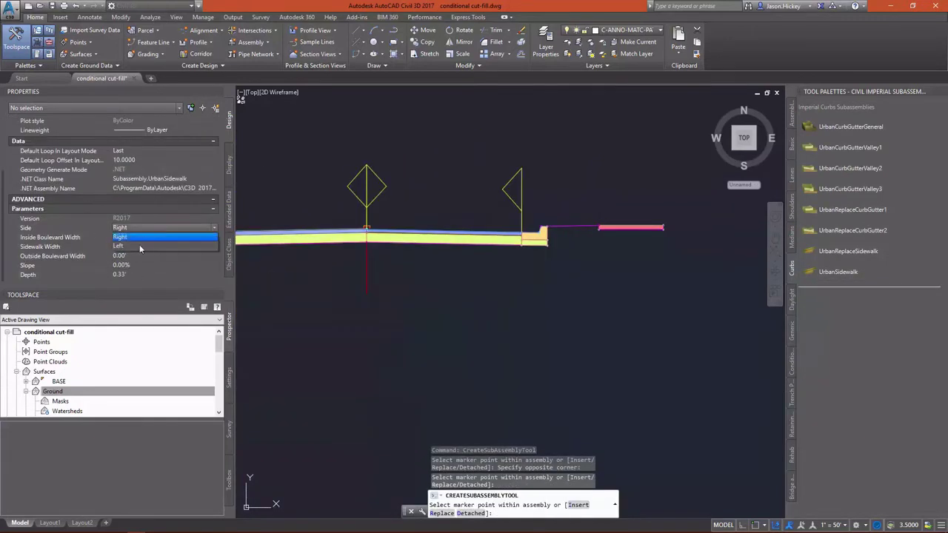
middle_click_drag(245, 237, 329, 239)
left_click(352, 270)
scroll(351, 270, "up", 3)
scroll(649, 312, "down", 4)
key("Escape")
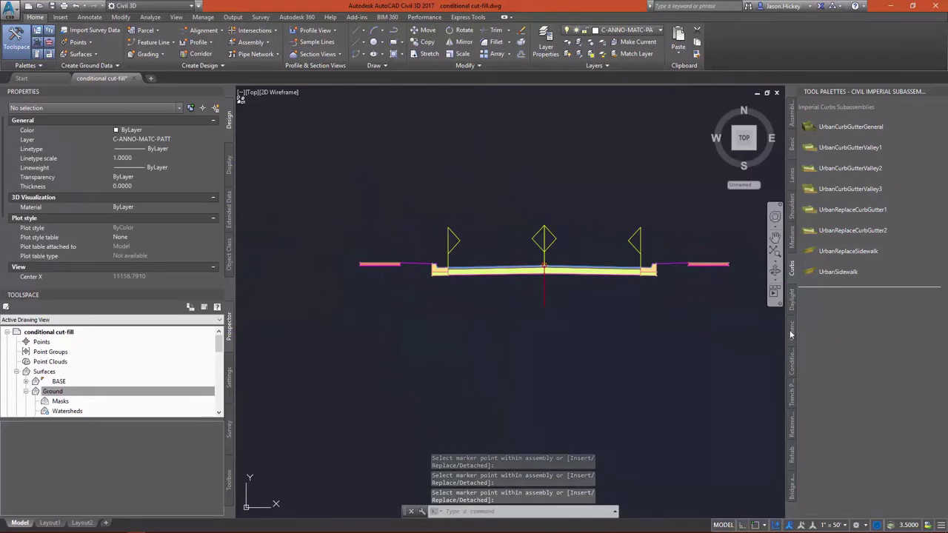
Attach a 2' LinkWidthAndSlope shoulder link on the left side
left_click(792, 328)
left_click(838, 375)
scroll(111, 207, "down", 3)
left_click(130, 218)
type("2")
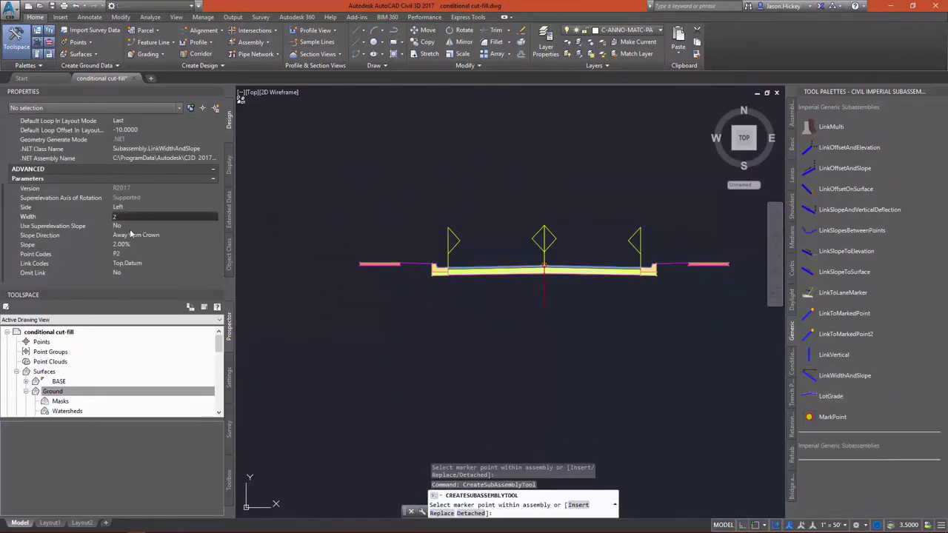
left_click(163, 225)
Attach a 2' shoulder link on the right side using Right Outside Shoulder superelevation slope
left_click(148, 285)
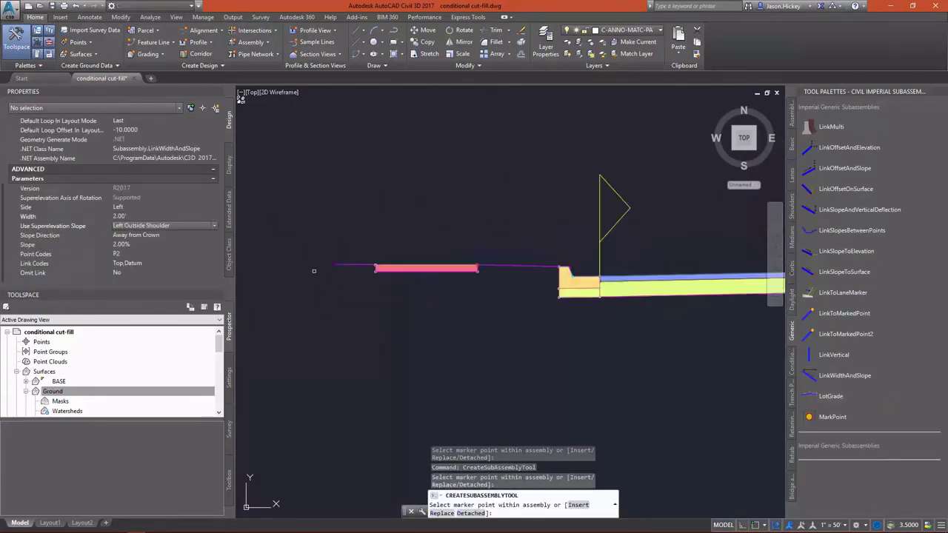
left_click(163, 207)
left_click(126, 225)
left_click(140, 226)
left_click(143, 306)
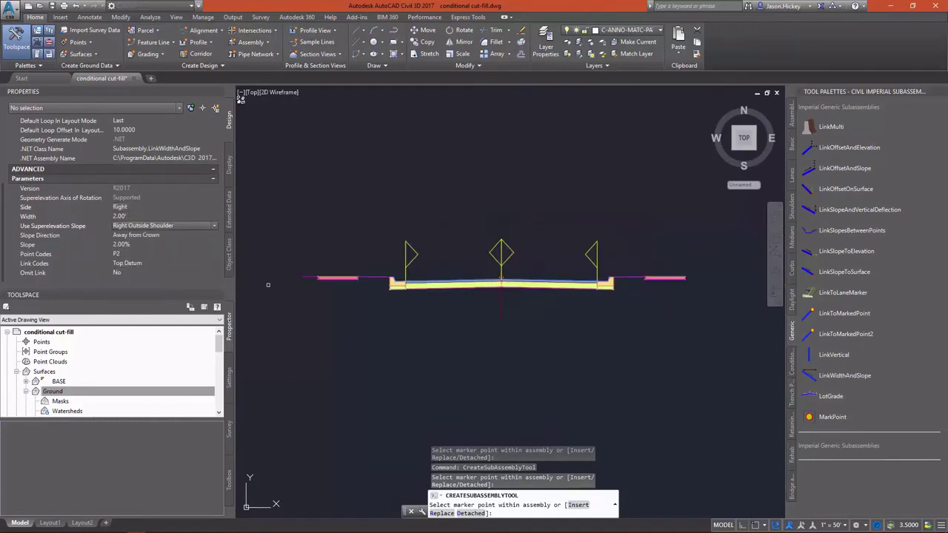
scroll(360, 260, "down", 2)
left_click(250, 260)
scroll(667, 326, "down", 1)
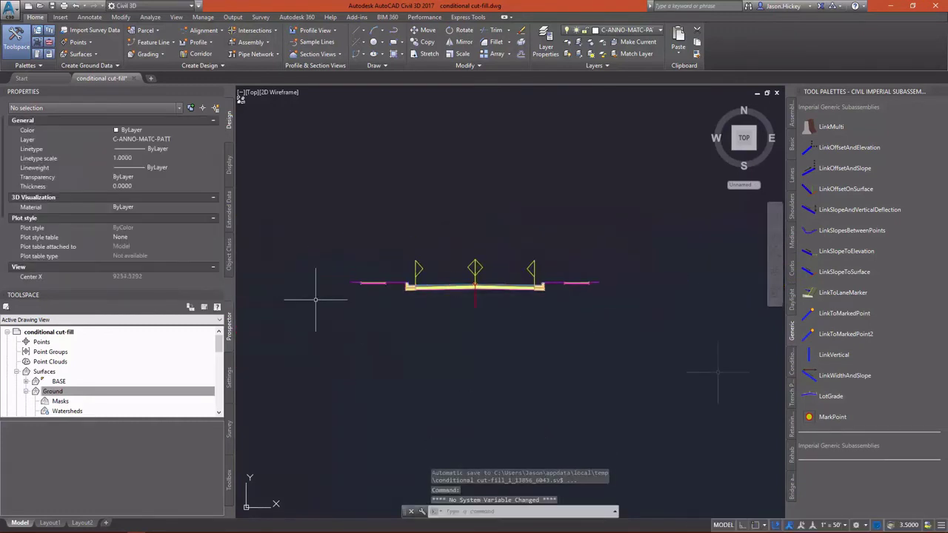
left_click(792, 363)
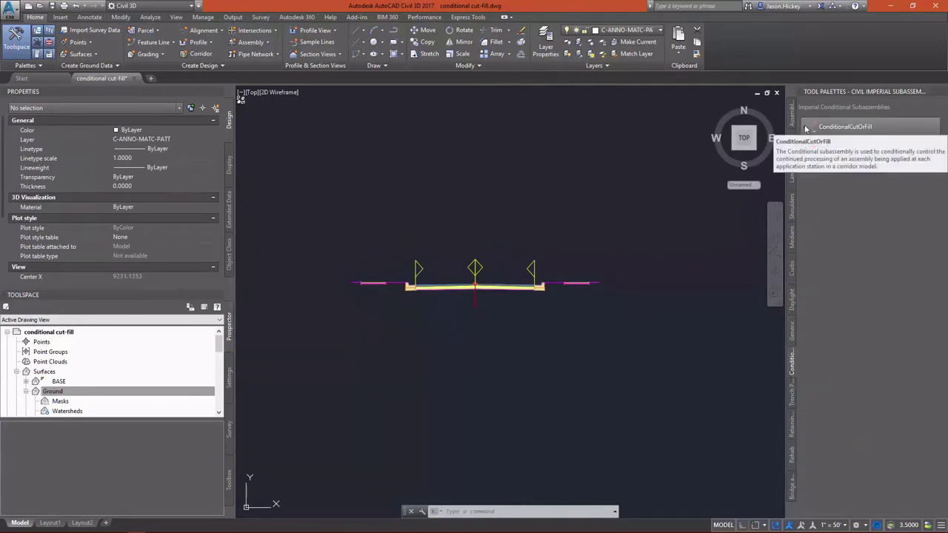
Set a ConditionalCutOrFill subassembly to Cut with 10' layout width and 2:1 layout grade
left_click(807, 128)
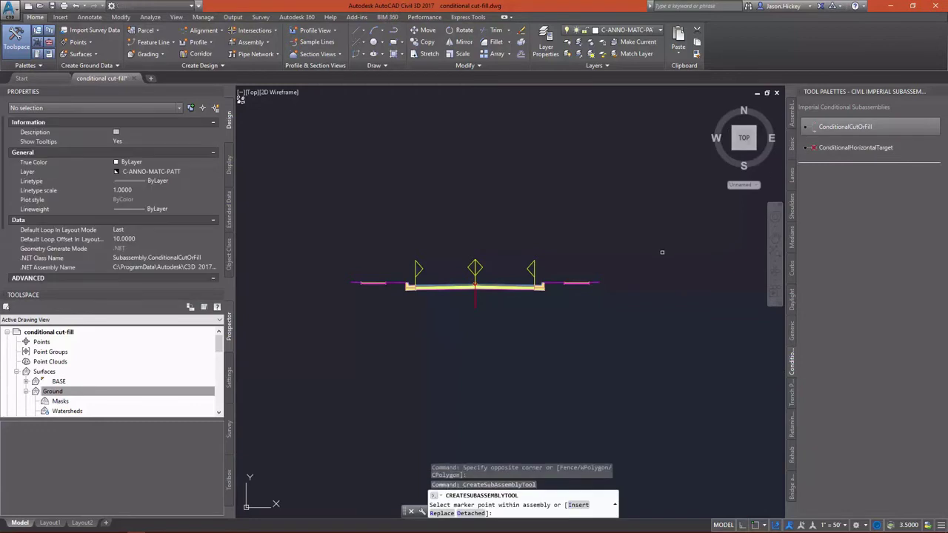
scroll(127, 232, "down", 3)
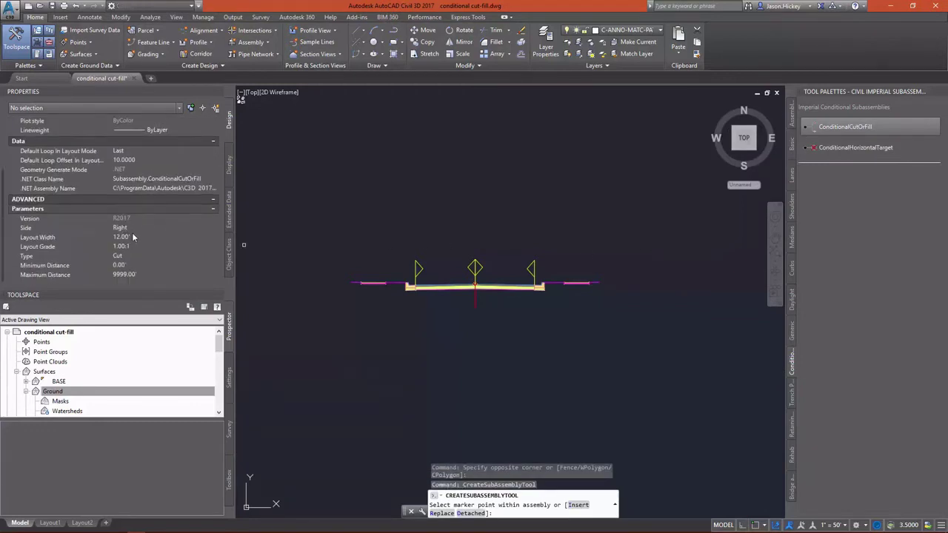
left_click(133, 237)
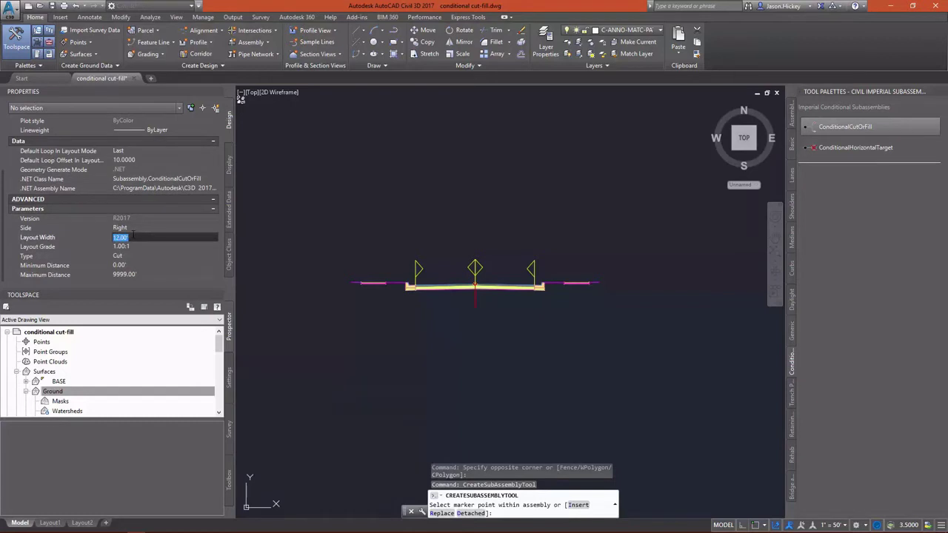
type("10")
left_click(132, 246)
type("2")
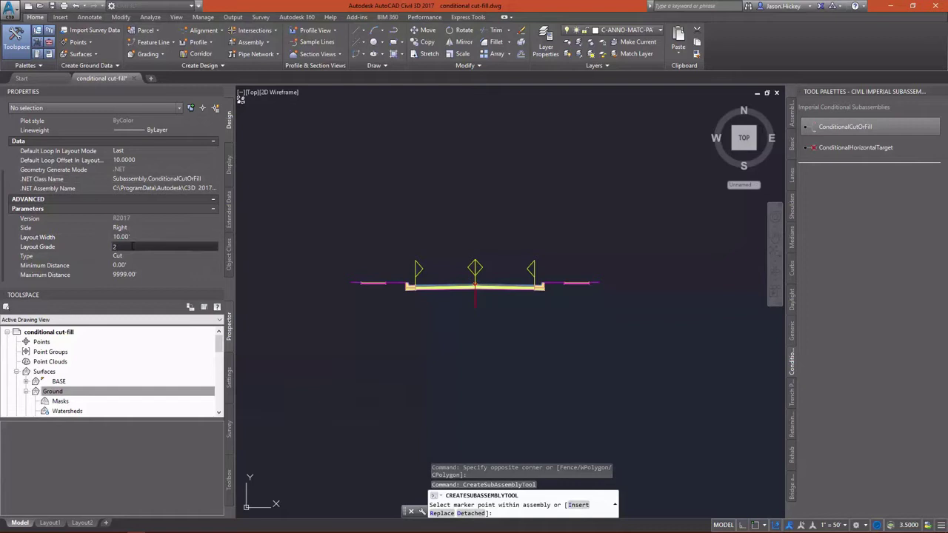
left_click(131, 257)
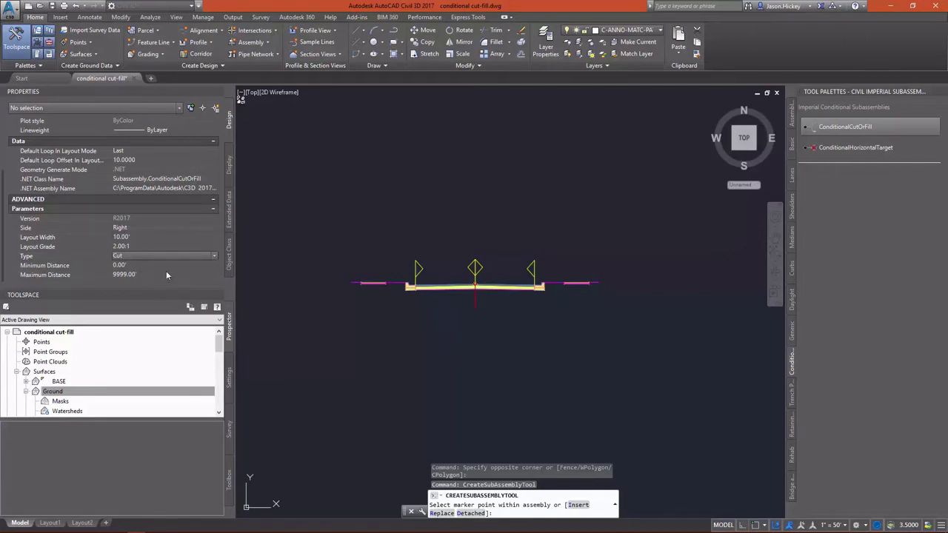
Attach the Cut 0.00 : 9999.00 conditional branch at the right shoulder link's end
scroll(597, 275, "up", 8)
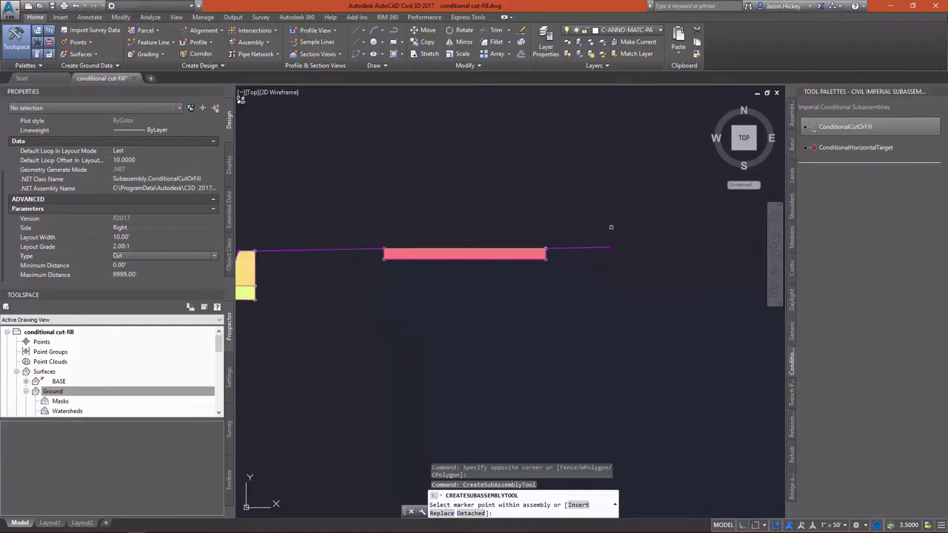
scroll(611, 245, "up", 5)
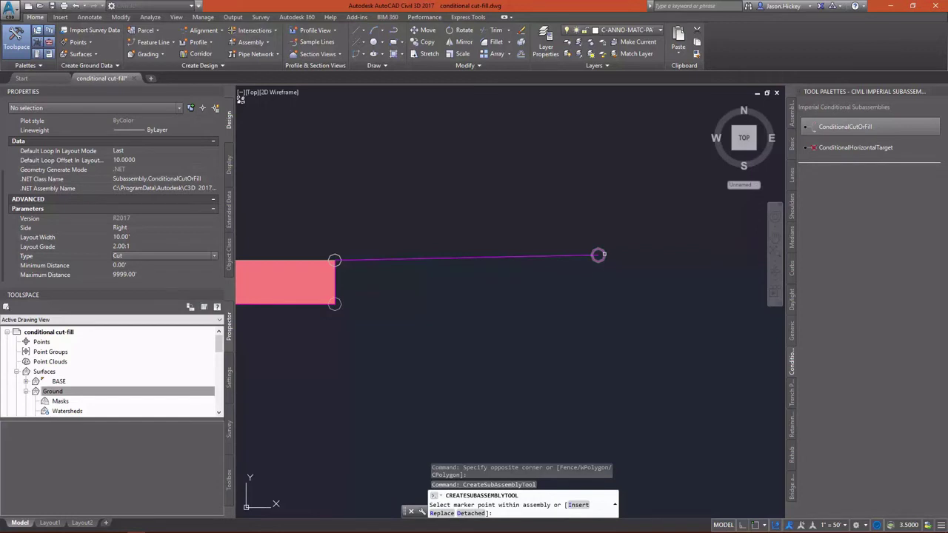
left_click(598, 255)
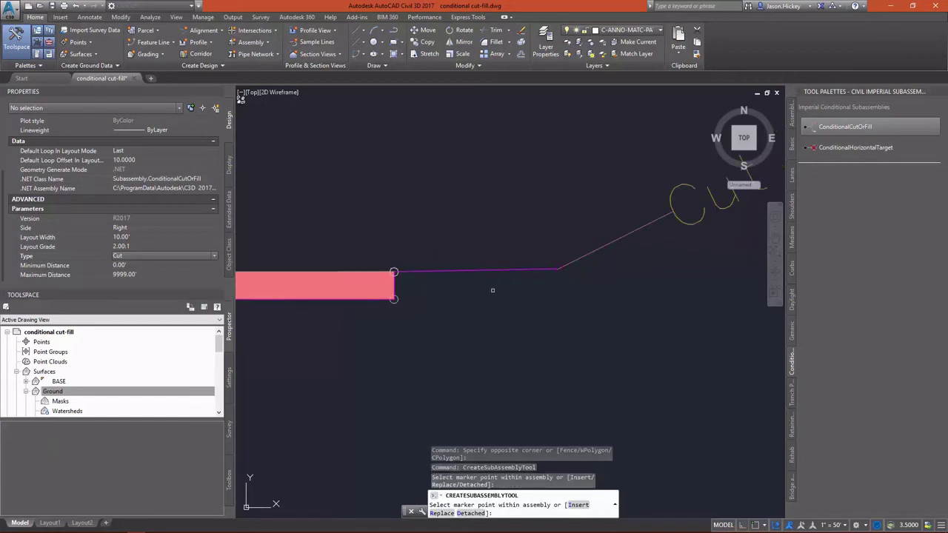
scroll(442, 264, "down", 4)
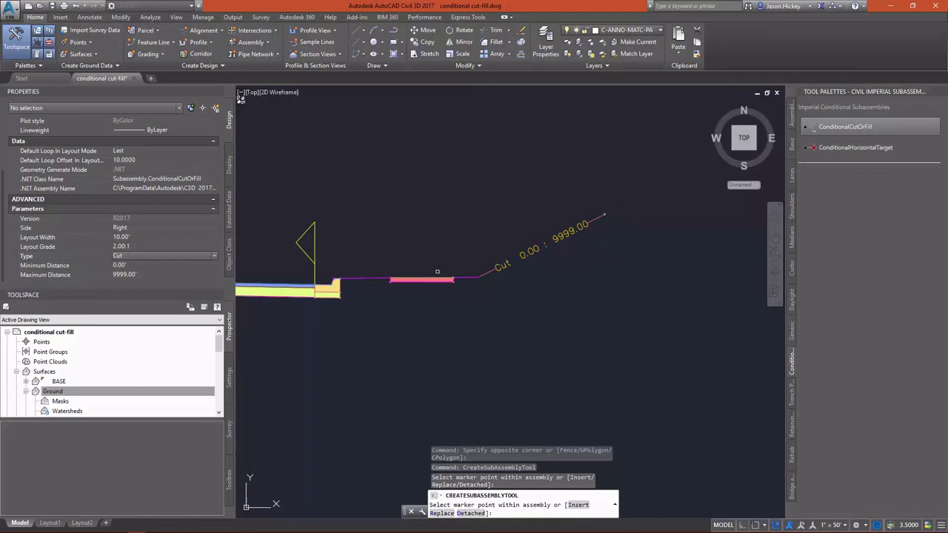
key("Escape")
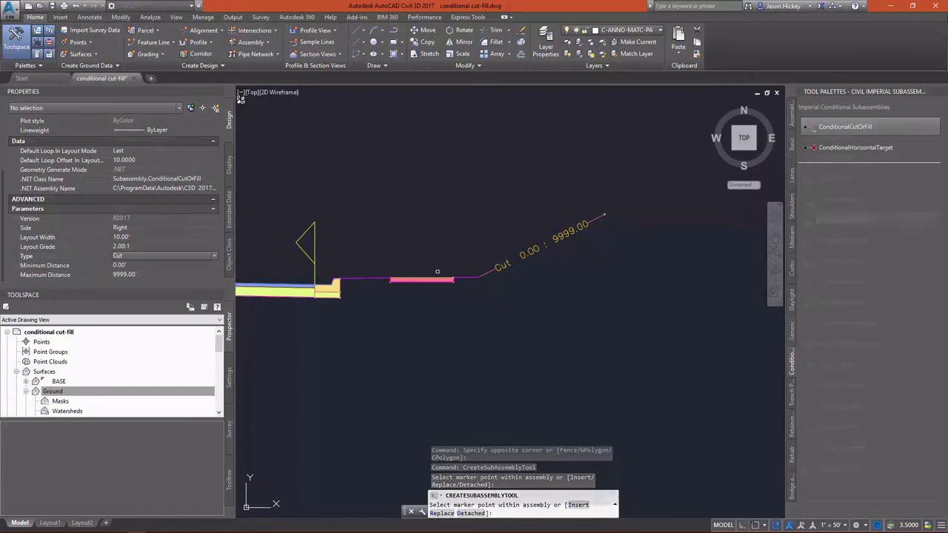
left_click(791, 298)
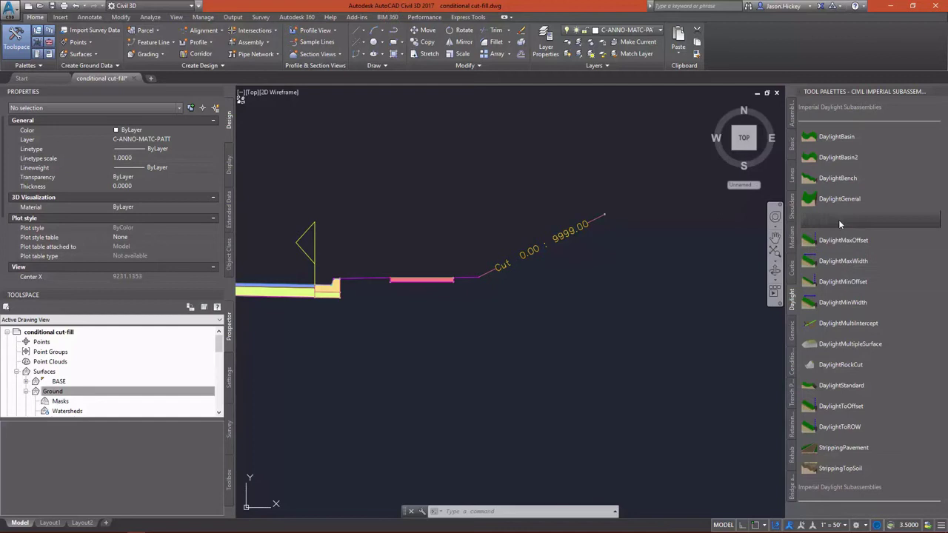
Set DaylightInsideROW to a 50' ROW offset, 2:1 typical cut slope and 1:1 maximum cut slope
left_click(840, 220)
scroll(118, 229, "down", 5)
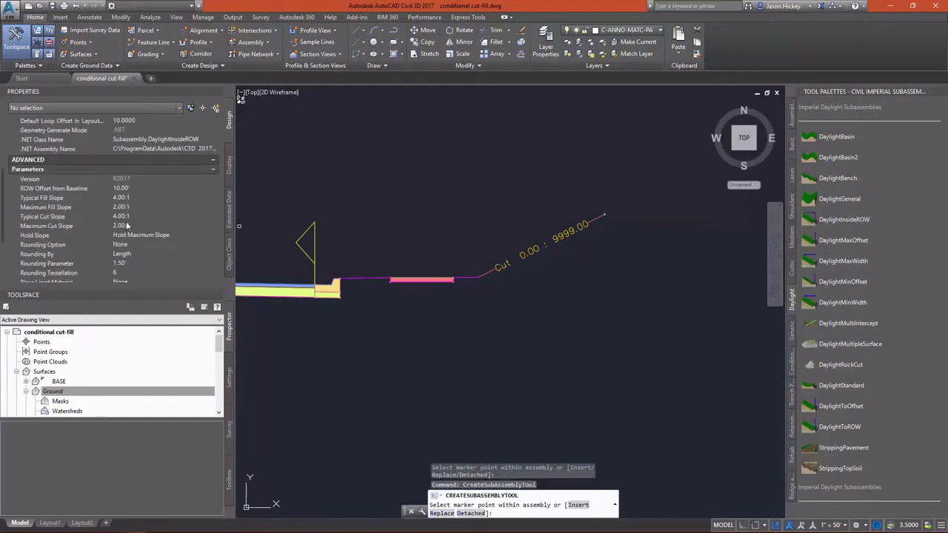
left_click(130, 188)
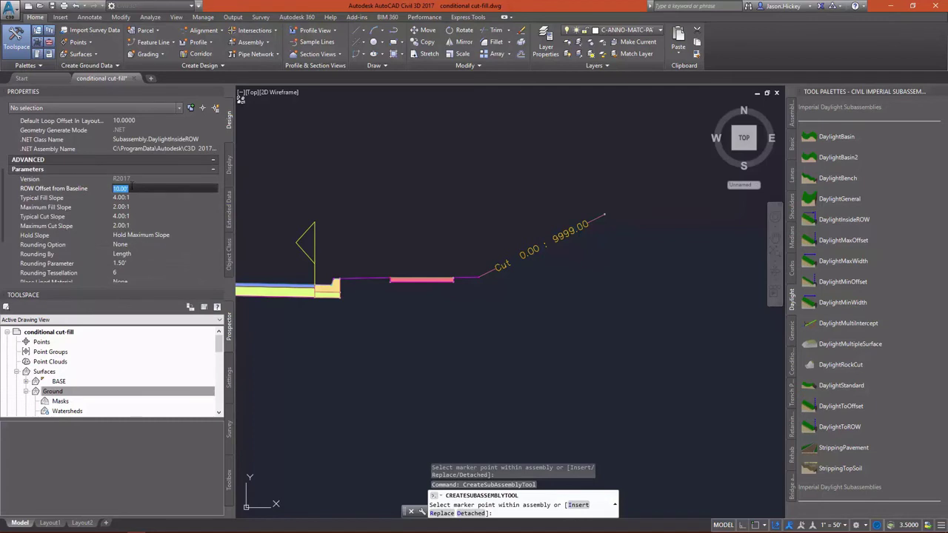
type("50")
left_click(134, 197)
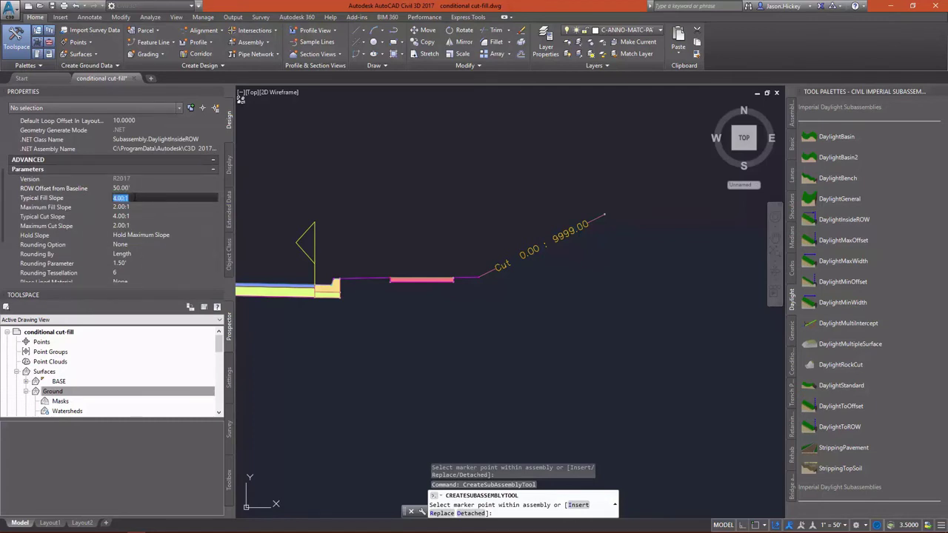
left_click(133, 215)
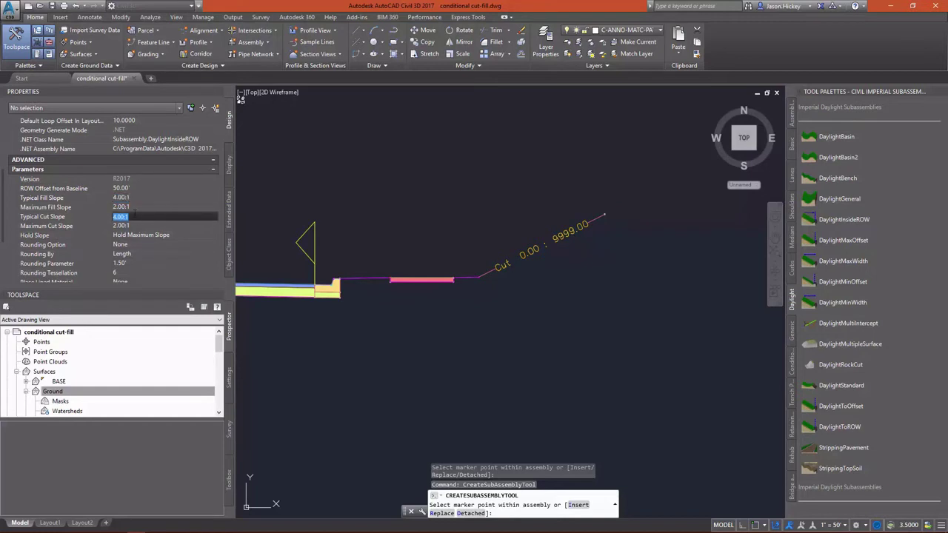
type("2")
left_click(137, 226)
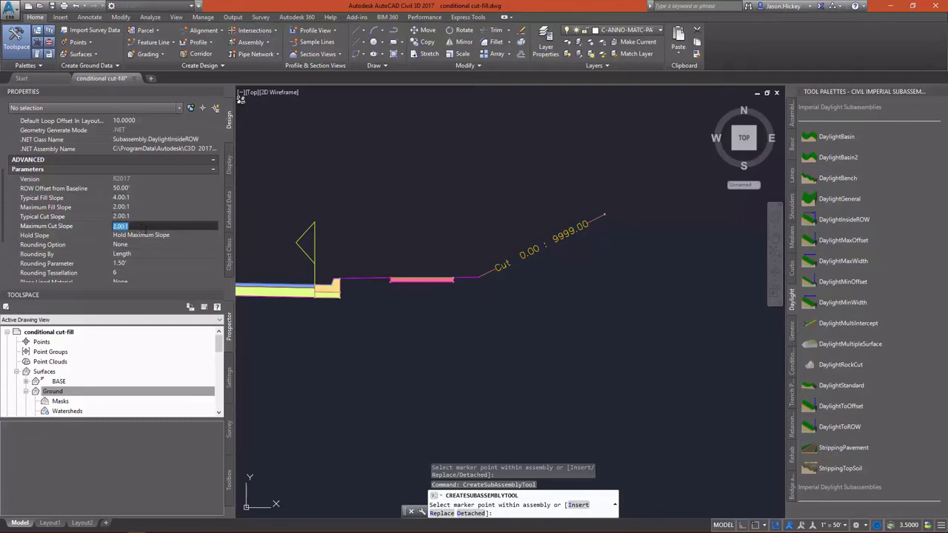
type("1")
Set hold slope to Override Maximum Slope and attach the daylight to the cut branch end
left_click(179, 236)
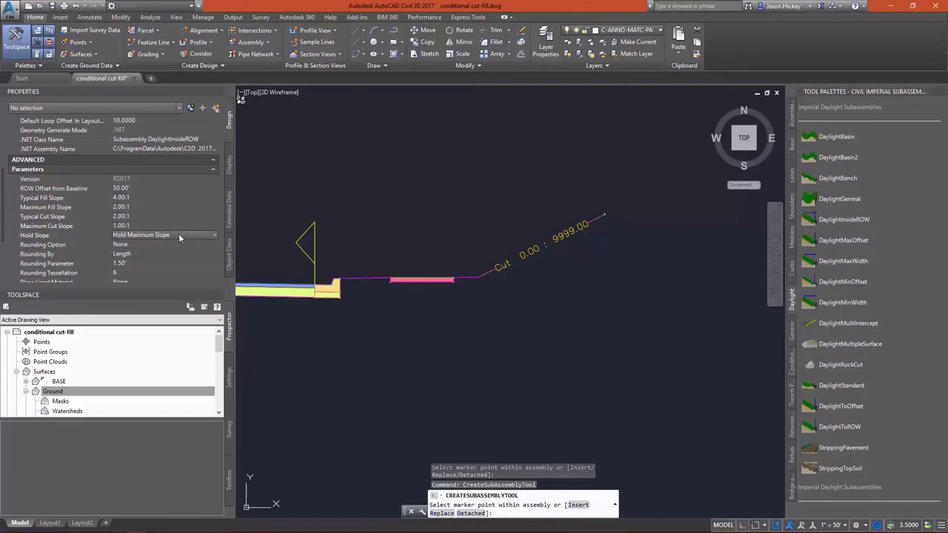
left_click(179, 235)
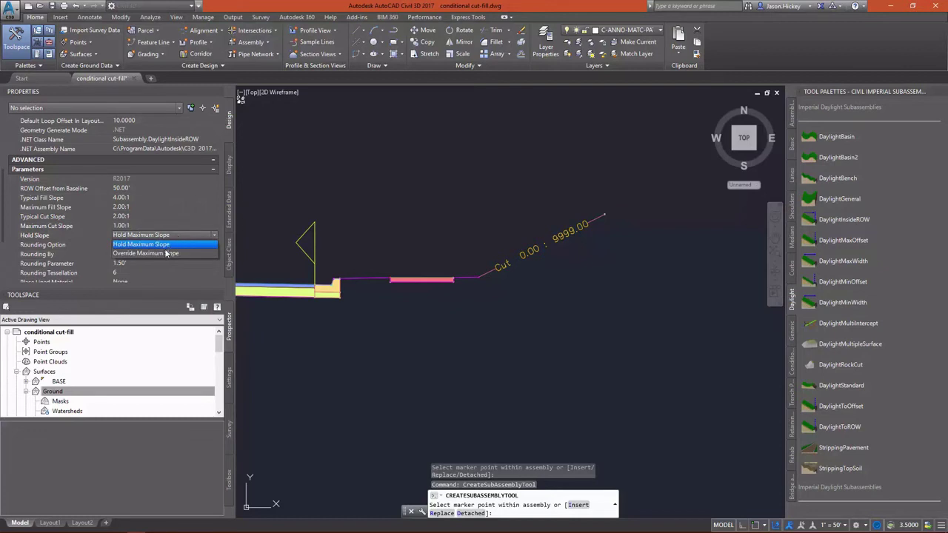
left_click(160, 254)
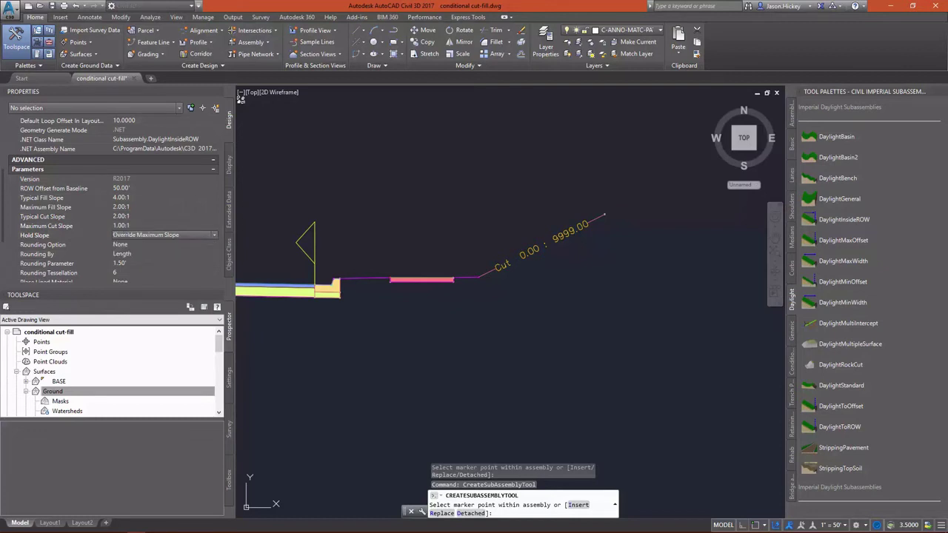
scroll(622, 215, "up", 6)
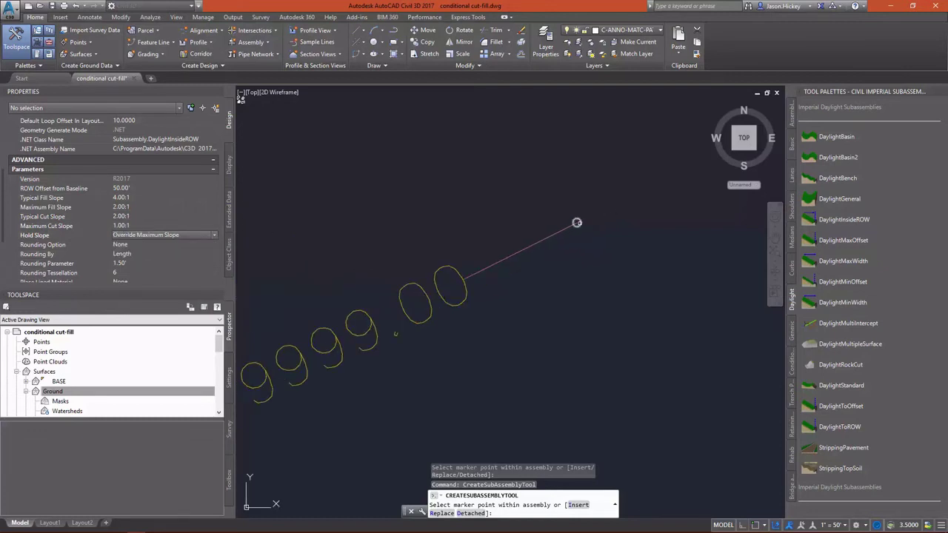
left_click(577, 223)
scroll(577, 223, "down", 6)
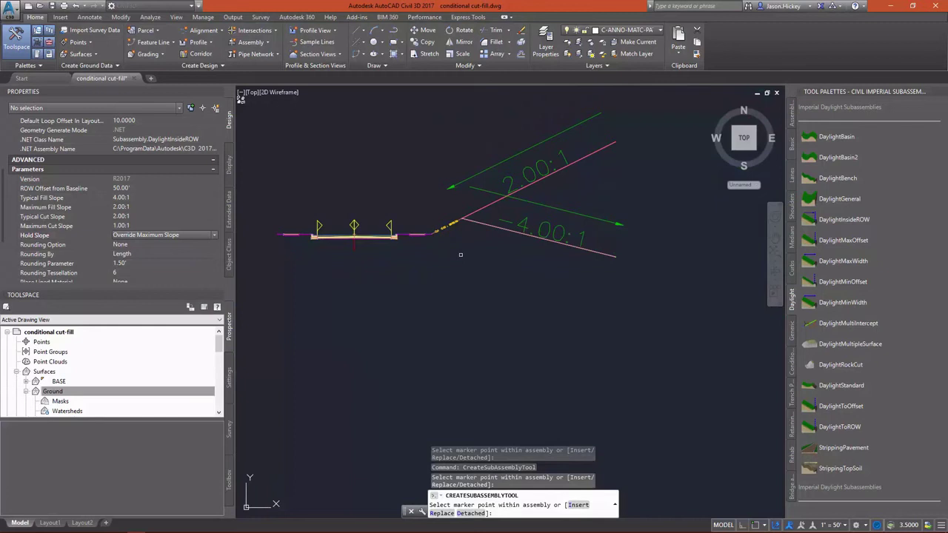
key("Return")
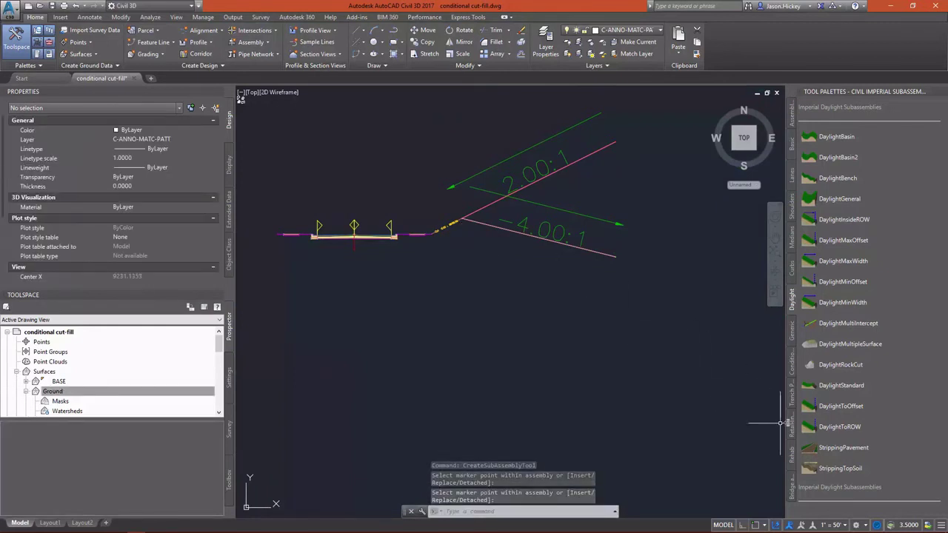
Set a ConditionalCutOrFill to Fill with 20' layout width and 4:1 layout grade
left_click(791, 365)
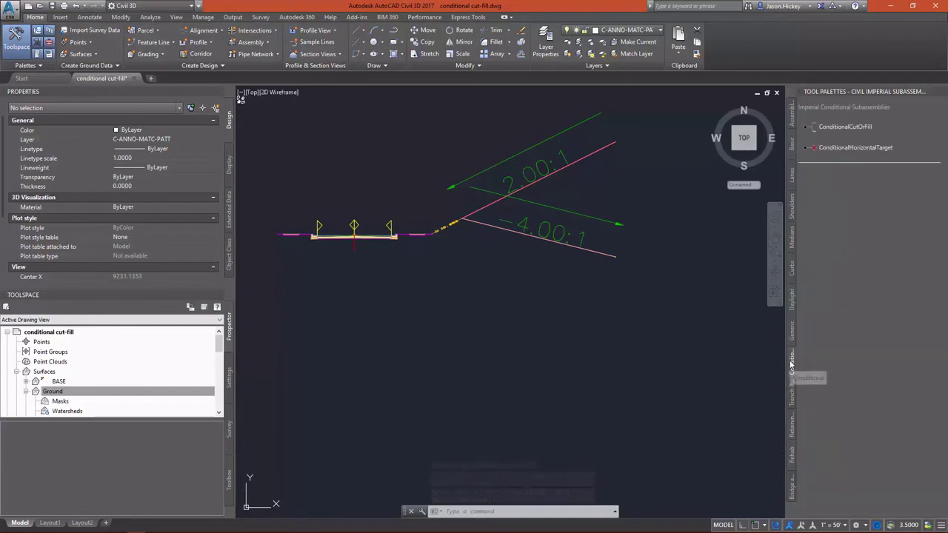
left_click(806, 128)
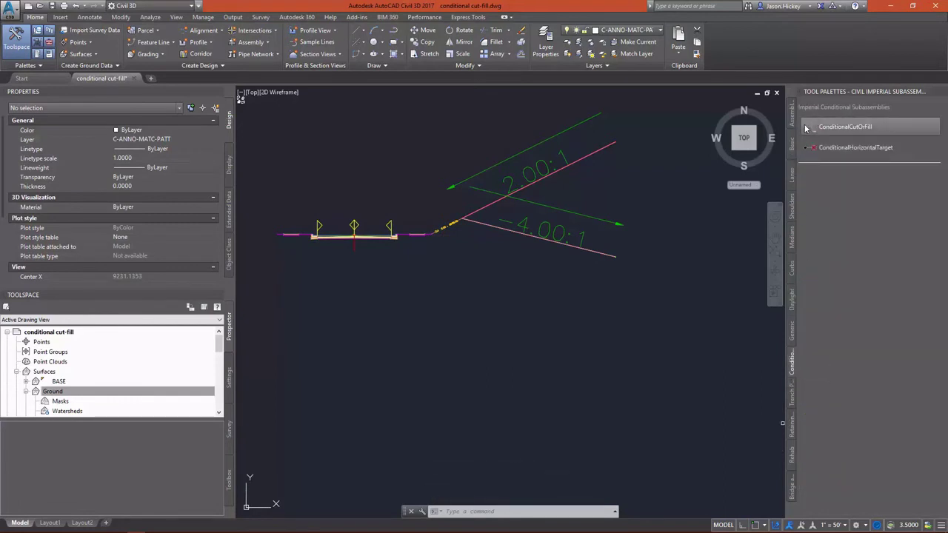
scroll(448, 243, "up", 5)
scroll(371, 185, "up", 4)
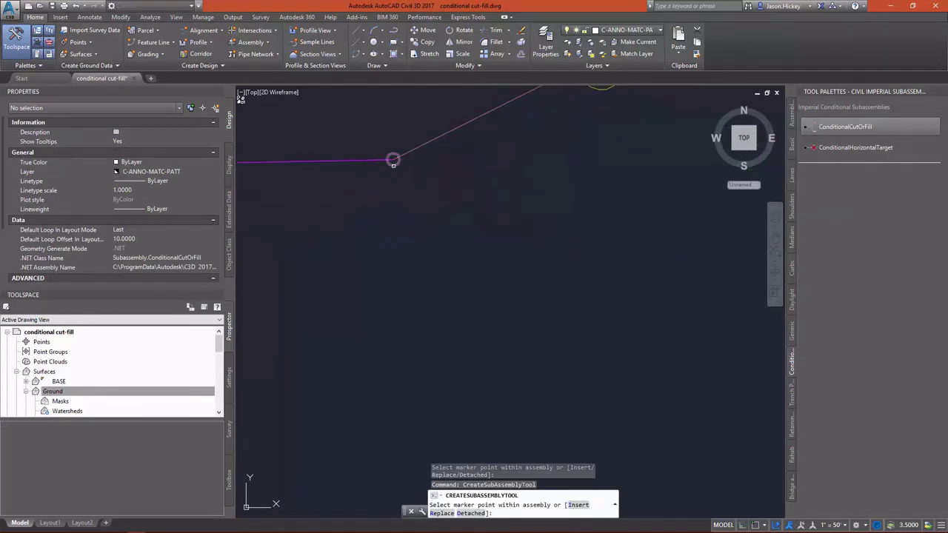
scroll(189, 227, "down", 3)
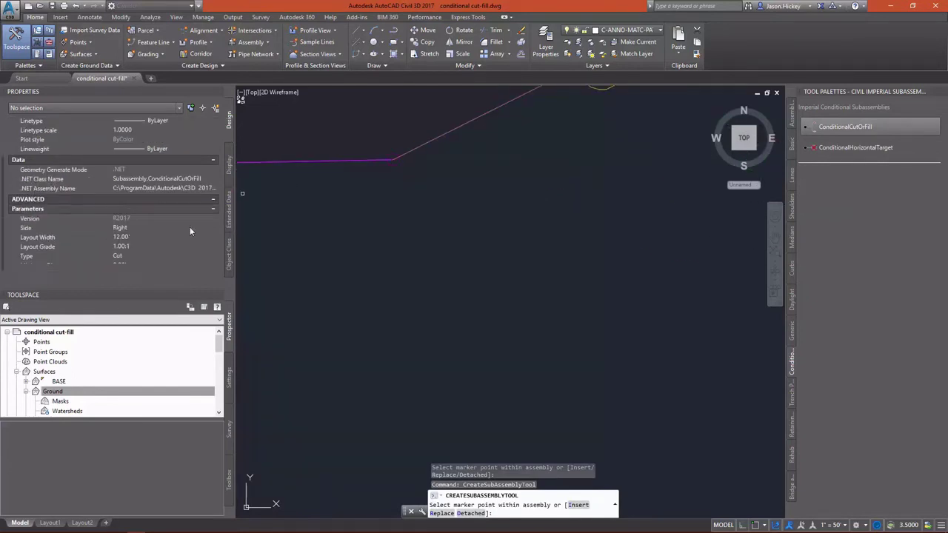
left_click(130, 236)
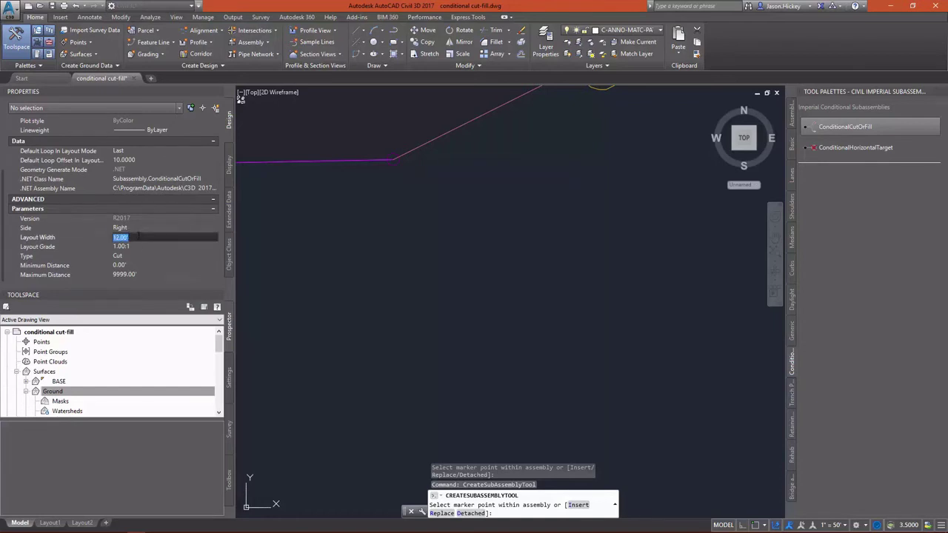
type("20")
key("Tab")
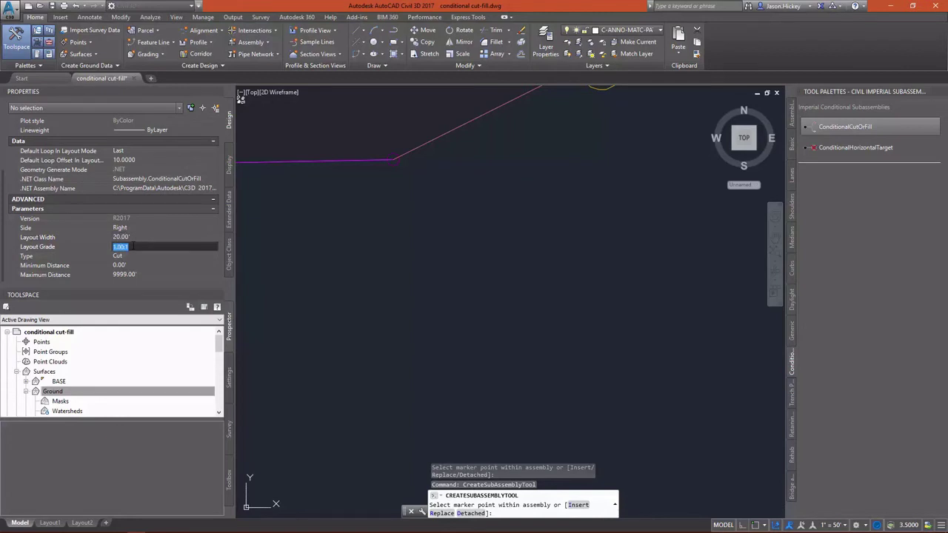
type("4")
left_click(129, 255)
left_click(128, 264)
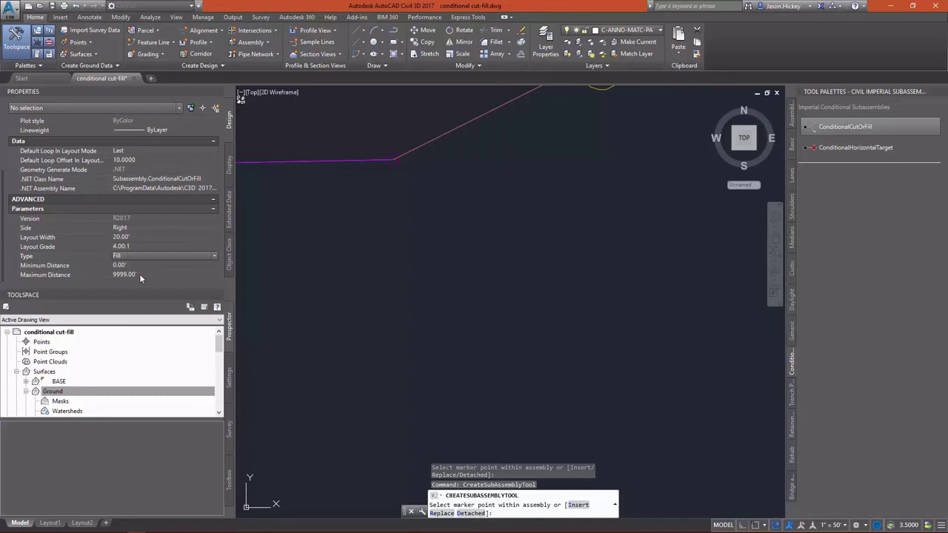
Set the Fill branch's maximum distance to 4 and attach it at the assembly's marker point
left_click(139, 274)
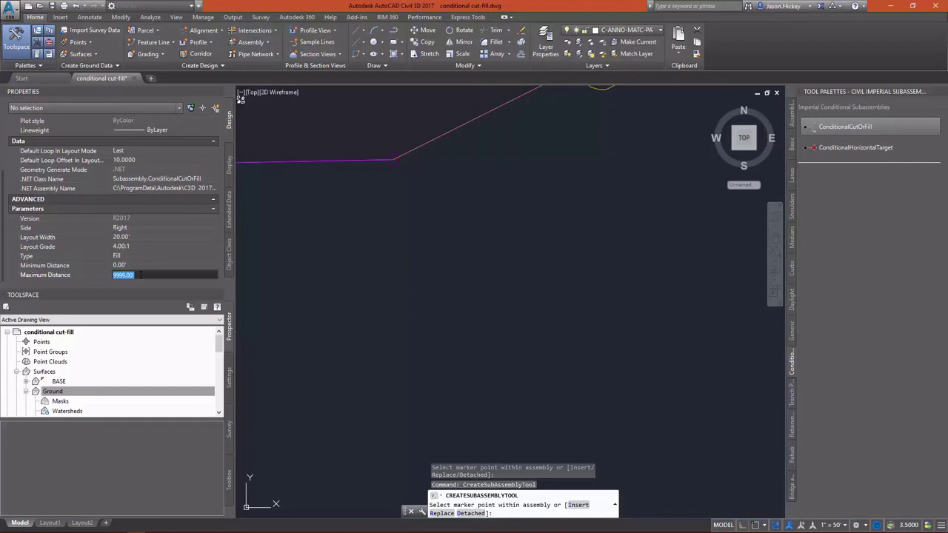
type("4")
left_click(388, 175)
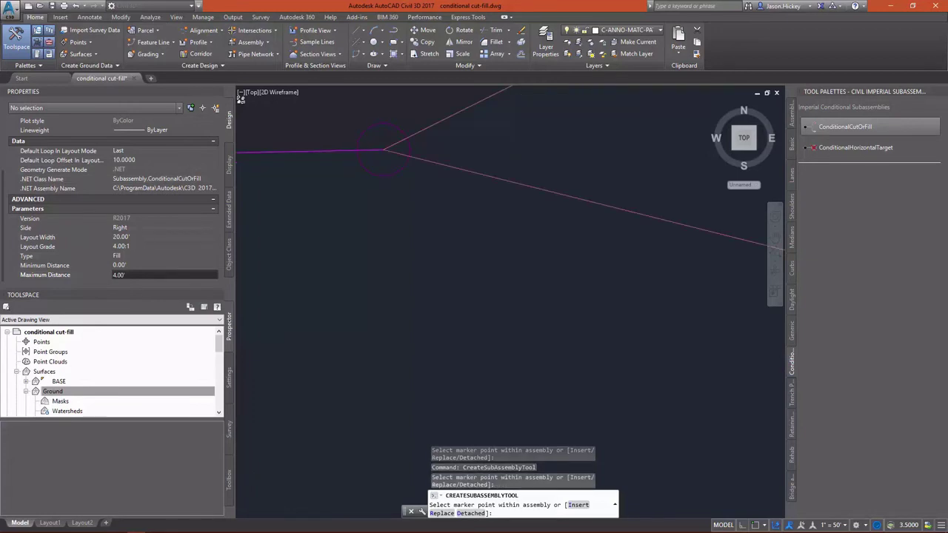
scroll(334, 195, "down", 3)
scroll(334, 194, "down", 2)
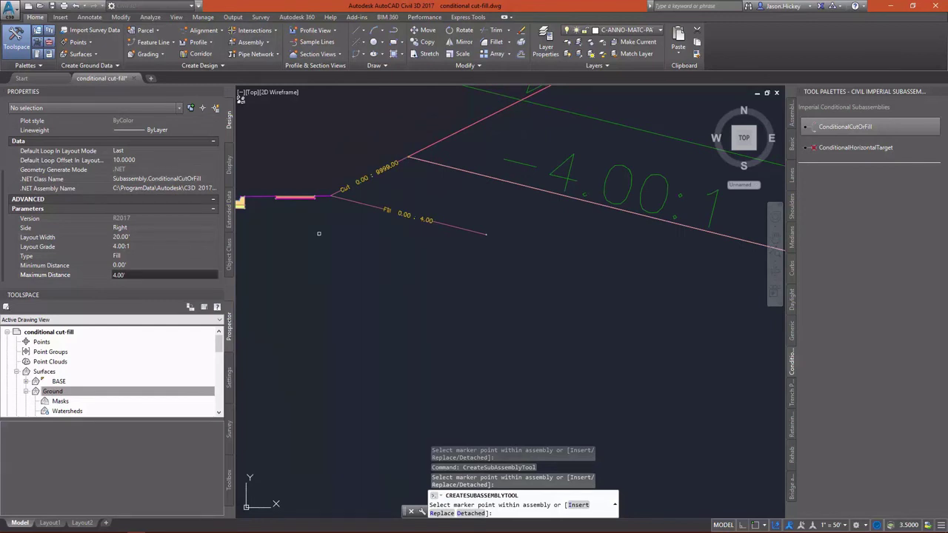
Start another ConditionalCutOrFill subassembly with Layout Width 20 and type Fill
key("Escape")
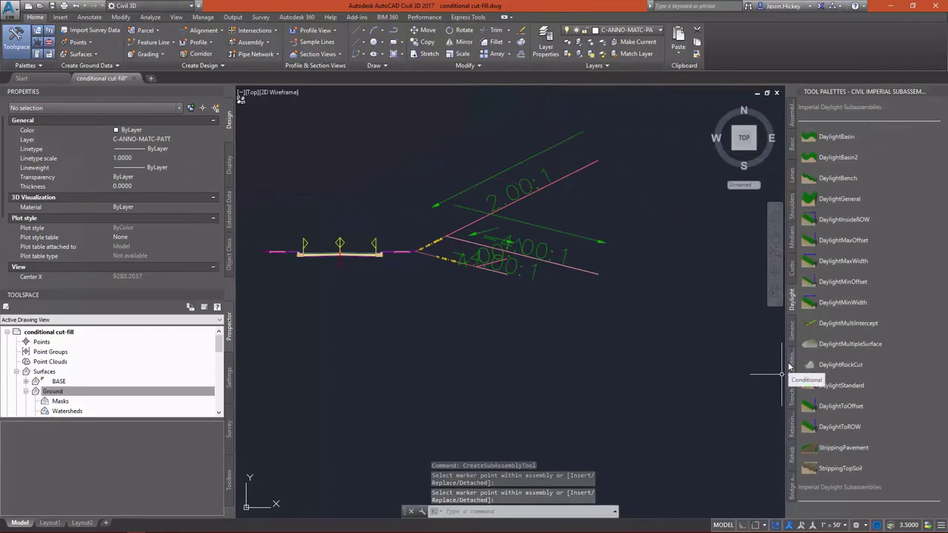
left_click(793, 363)
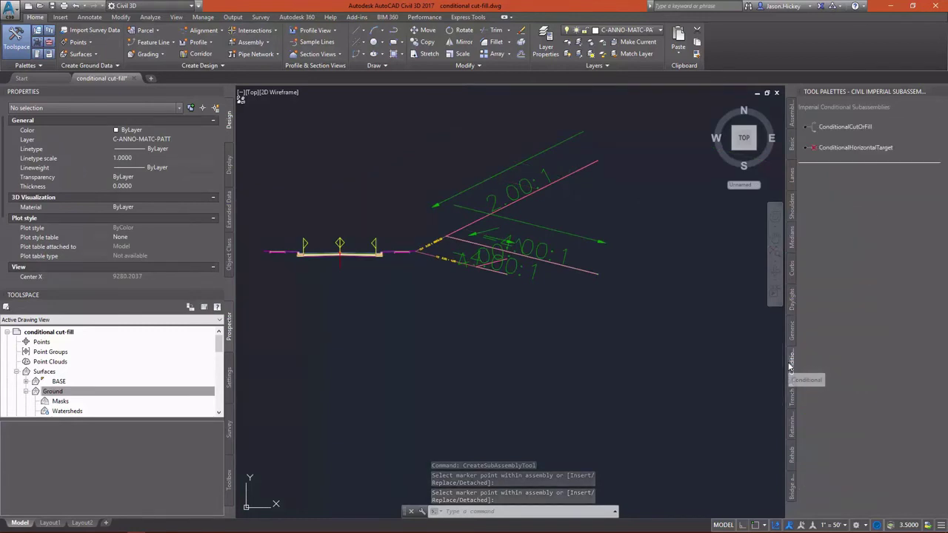
left_click(822, 127)
scroll(437, 279, "up", 3)
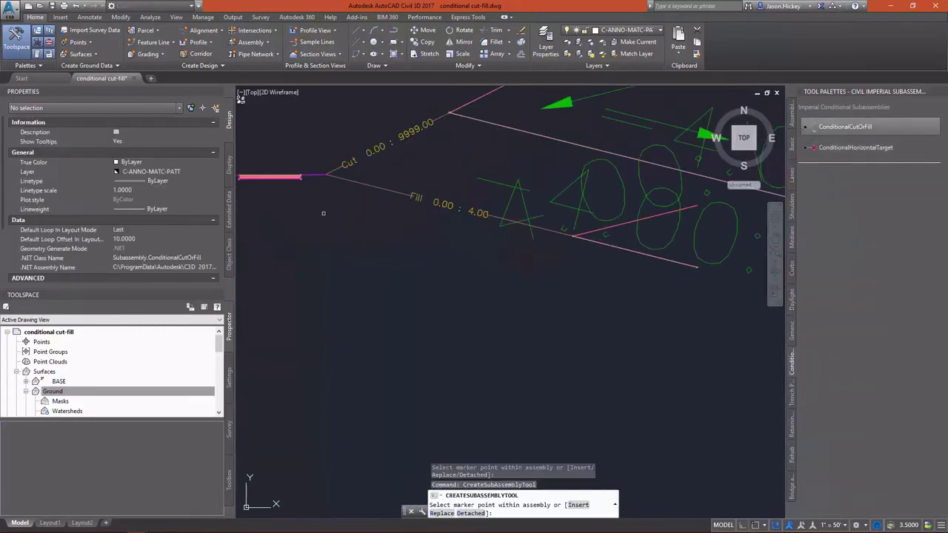
scroll(134, 252, "down", 3)
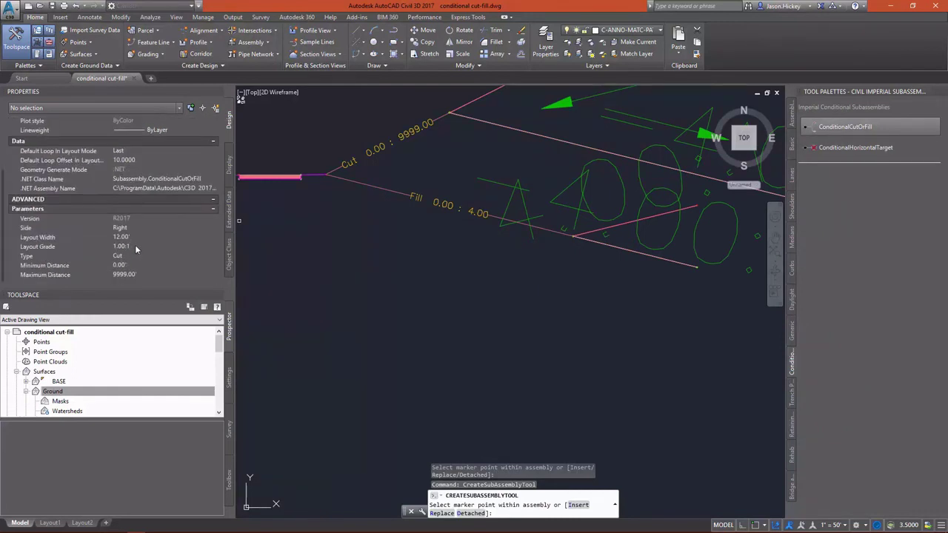
left_click(136, 237)
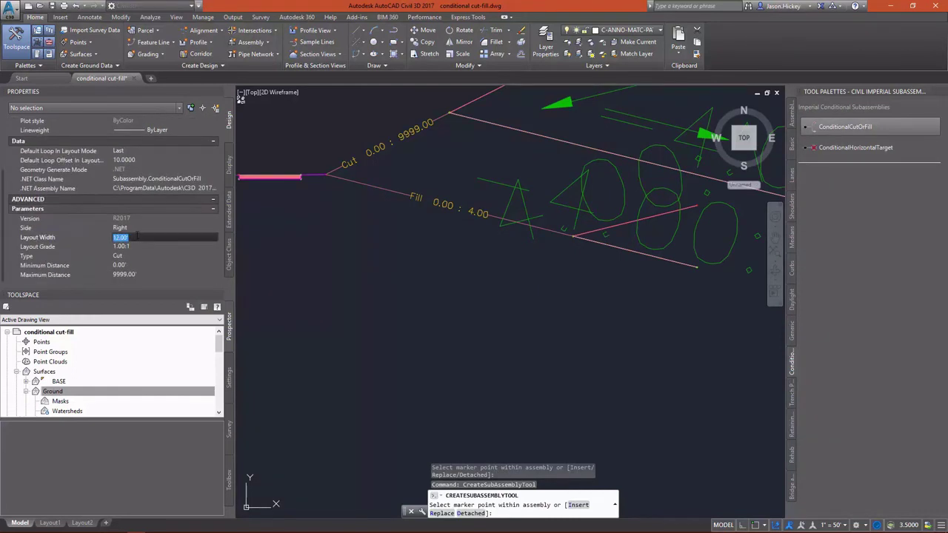
type("20")
left_click(127, 258)
left_click(128, 260)
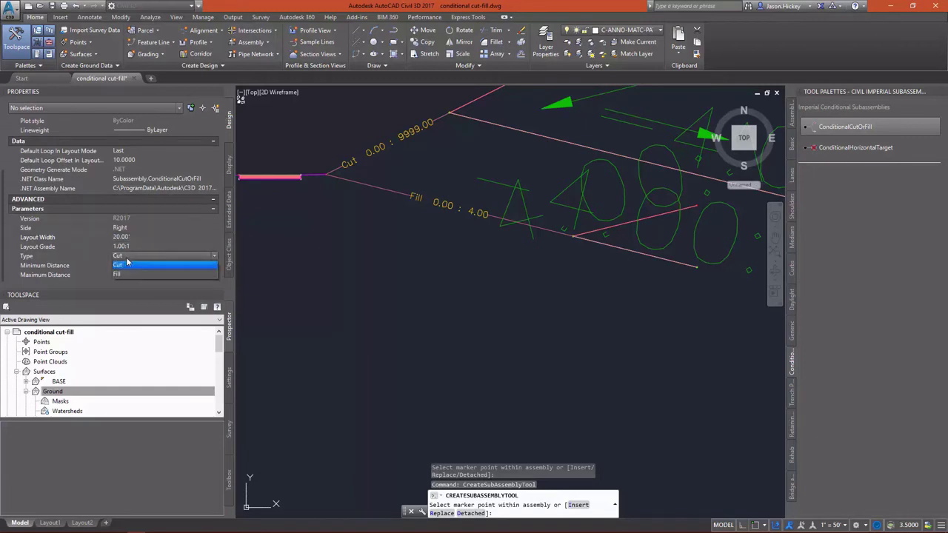
left_click(122, 274)
Set its Minimum Distance to 4.01 and attach it at the assembly's edge marker
left_click(120, 265)
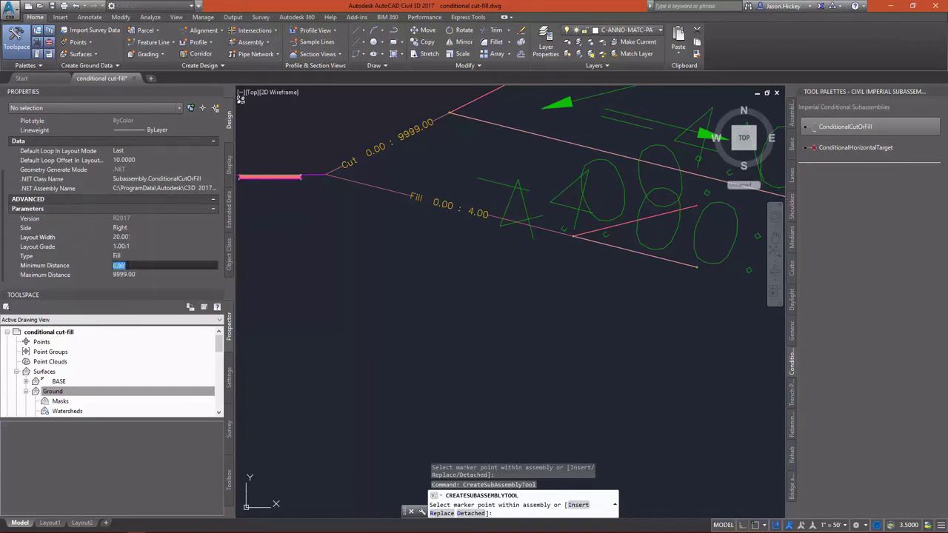
type("4.01")
left_click(330, 187)
scroll(318, 167, "up", 4)
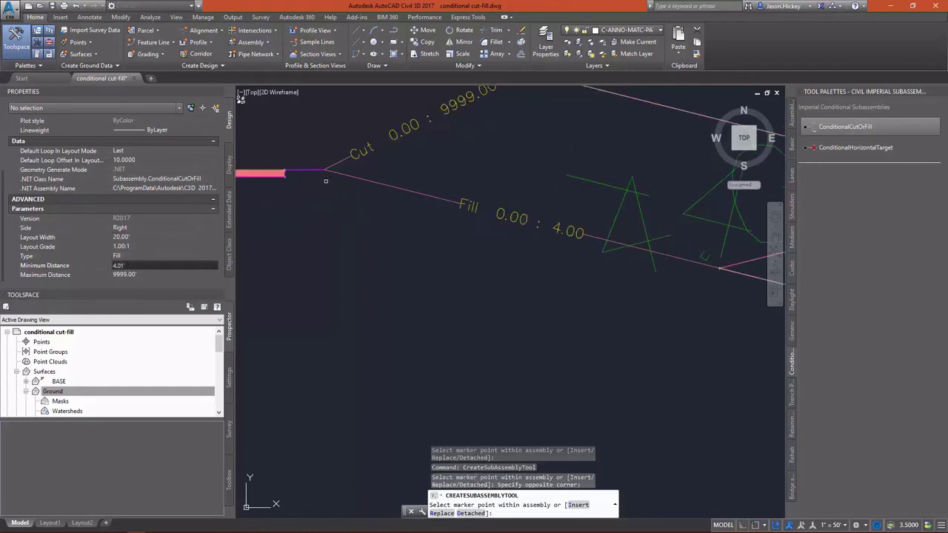
left_click(310, 143)
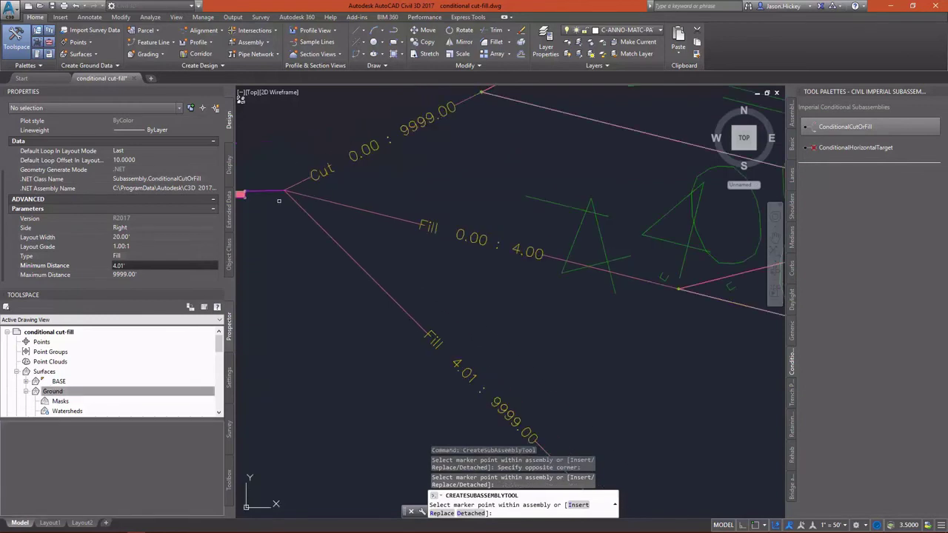
key("Return")
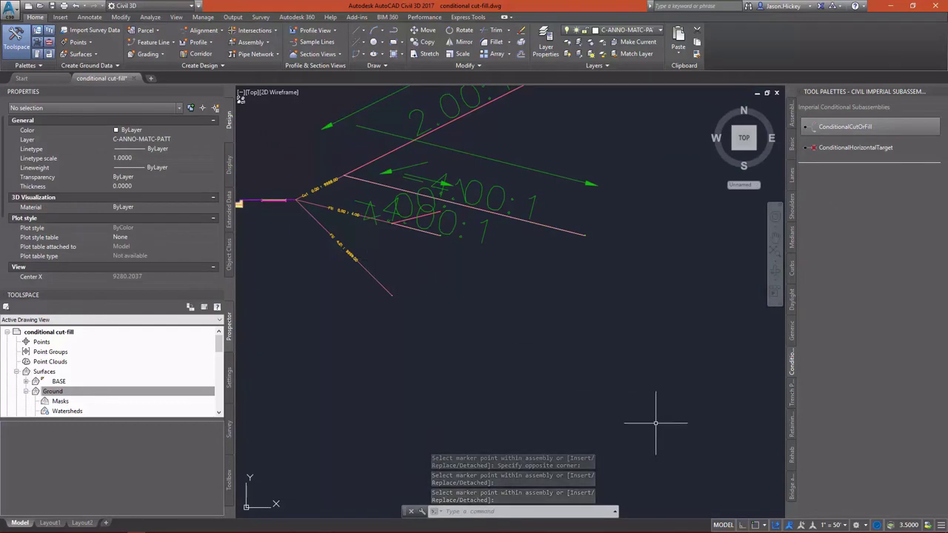
Open the RetainWallToLowSide help page from the Retaining Walls palette
left_click(792, 432)
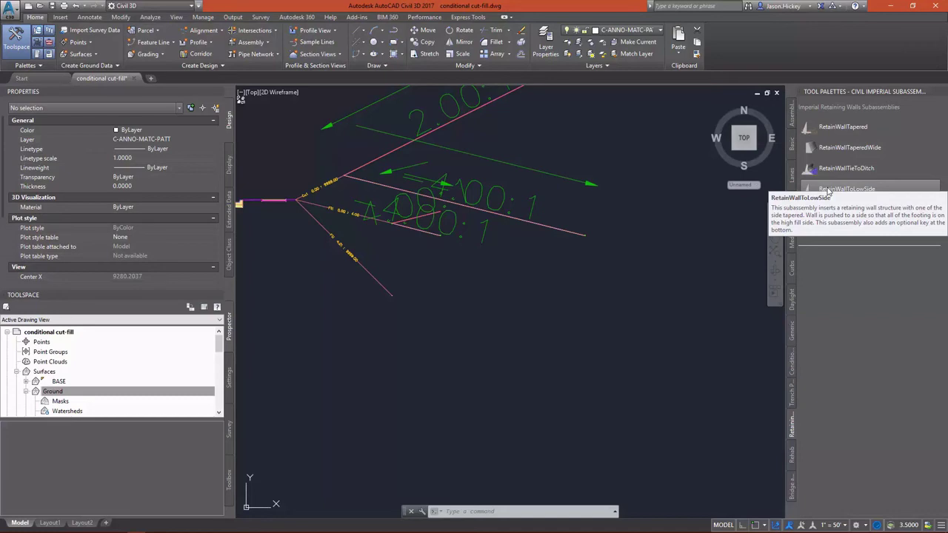
right_click(828, 192)
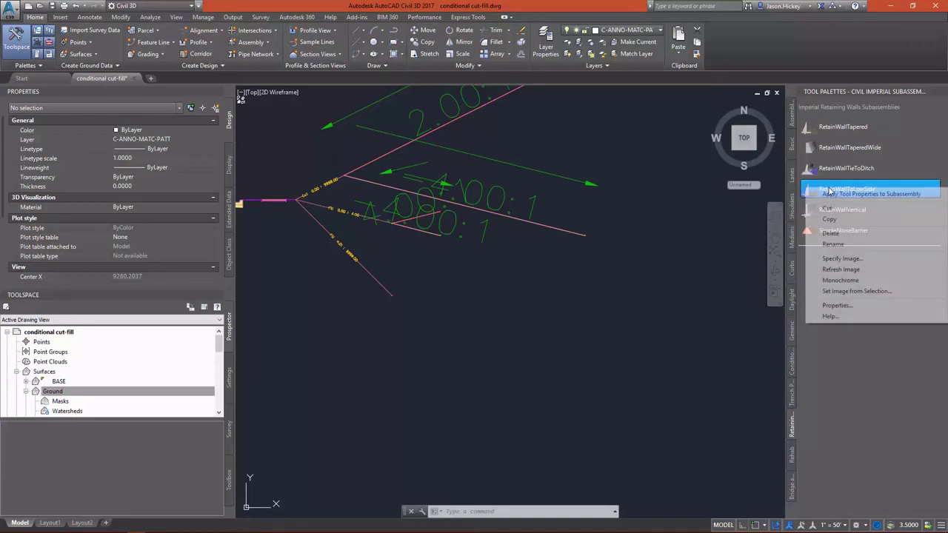
left_click(830, 316)
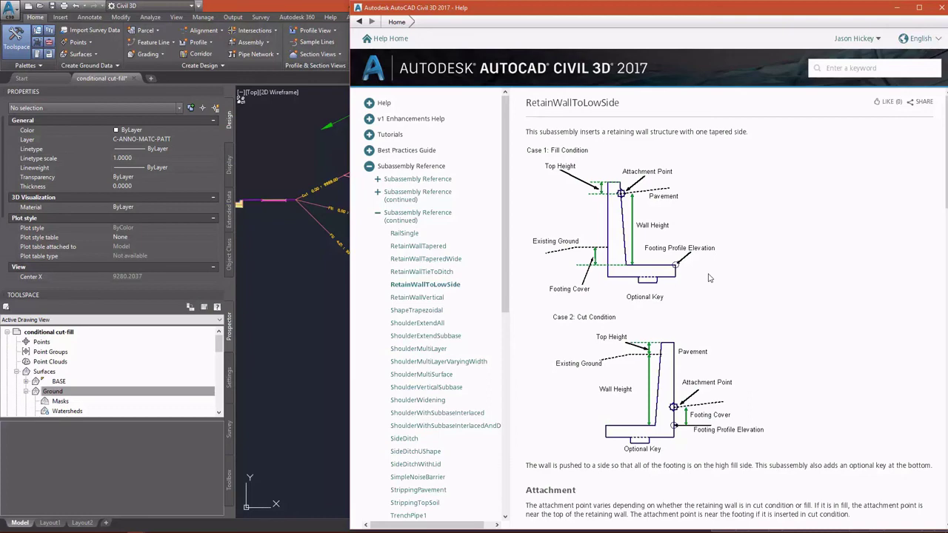
Attach a RetainWallToLowSide wall (top width 1, top height 3, footing cover 2) at the deep-fill end
left_click(942, 9)
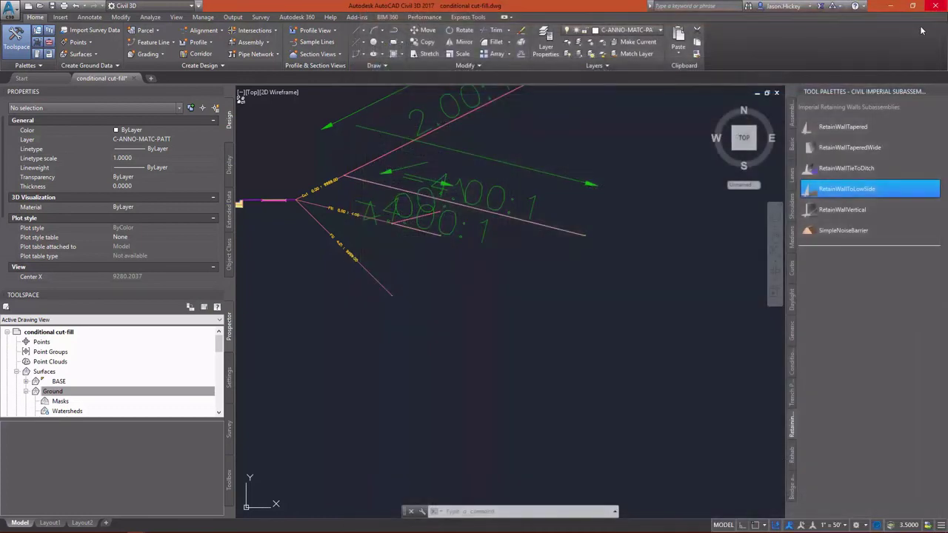
left_click(825, 192)
scroll(126, 246, "down", 3)
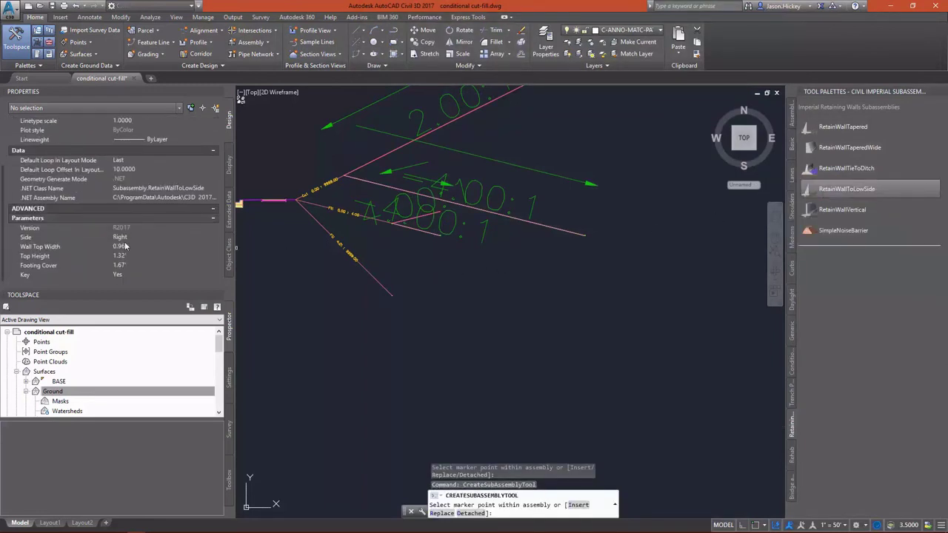
left_click(132, 246)
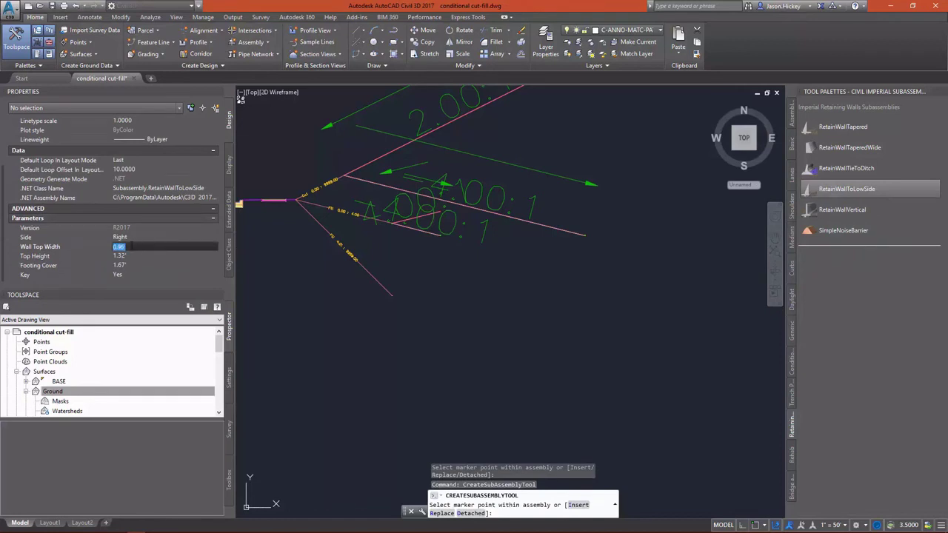
type("1")
key("Tab")
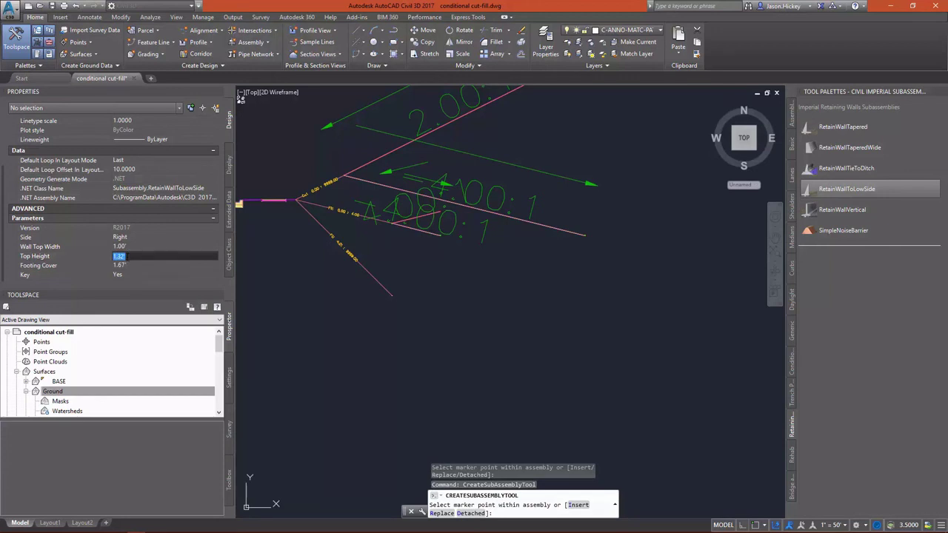
type("3")
key("Tab")
type("2")
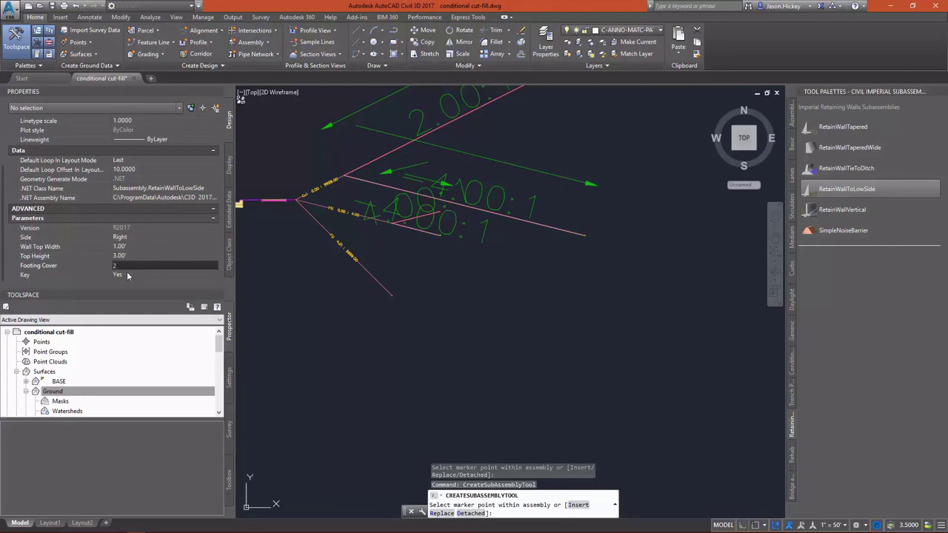
key("Tab")
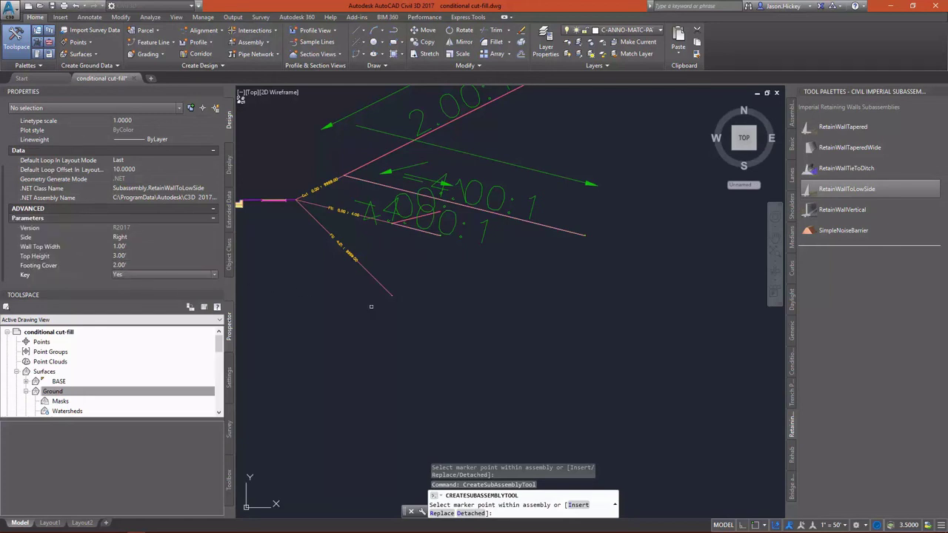
scroll(386, 299, "up", 5)
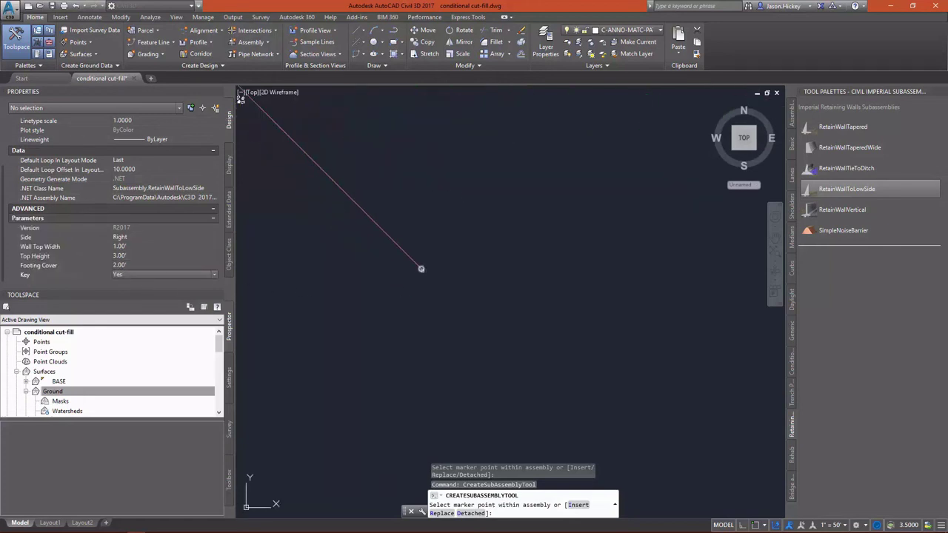
left_click(421, 269)
scroll(423, 289, "down", 5)
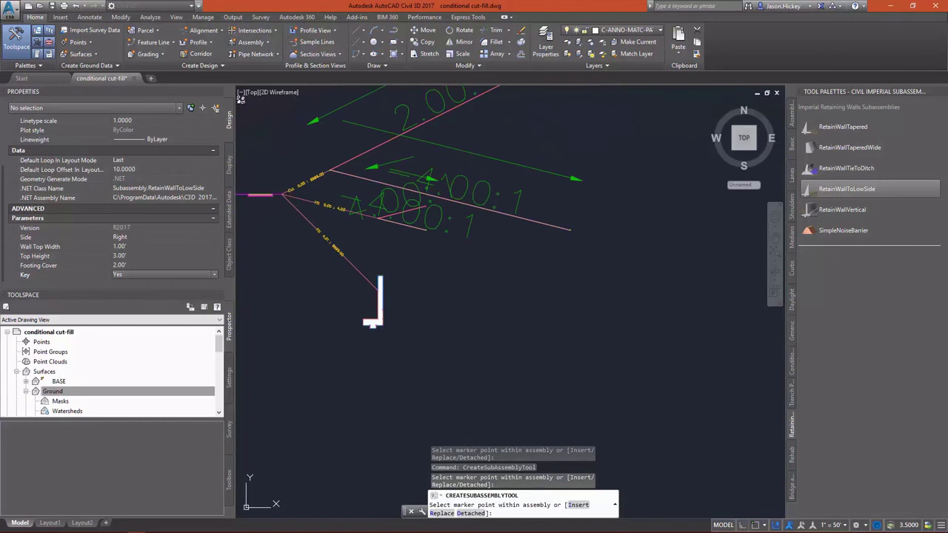
Mirror the ConditionalCutOrFill and its cut DaylightInsideROW slope onto the assembly's left side
key("Return")
scroll(548, 281, "down", 3)
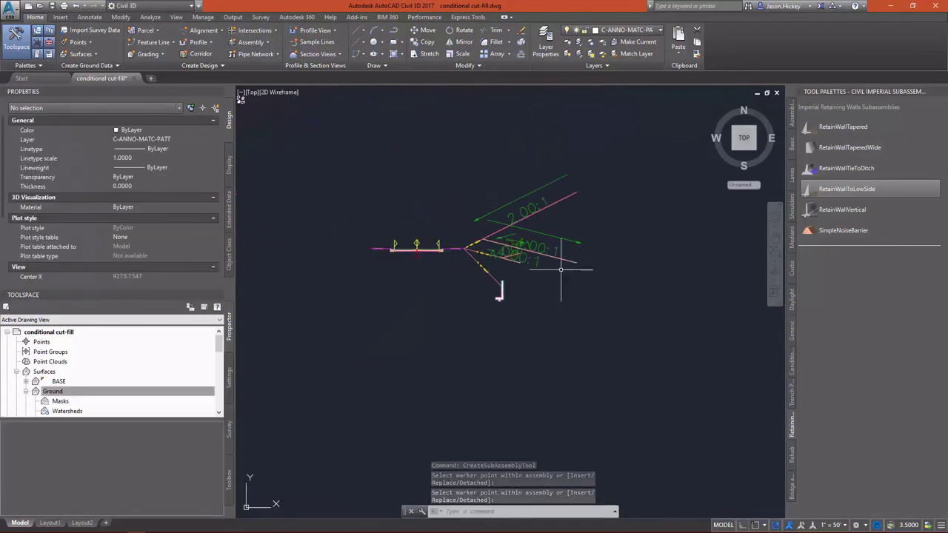
scroll(482, 241, "up", 3)
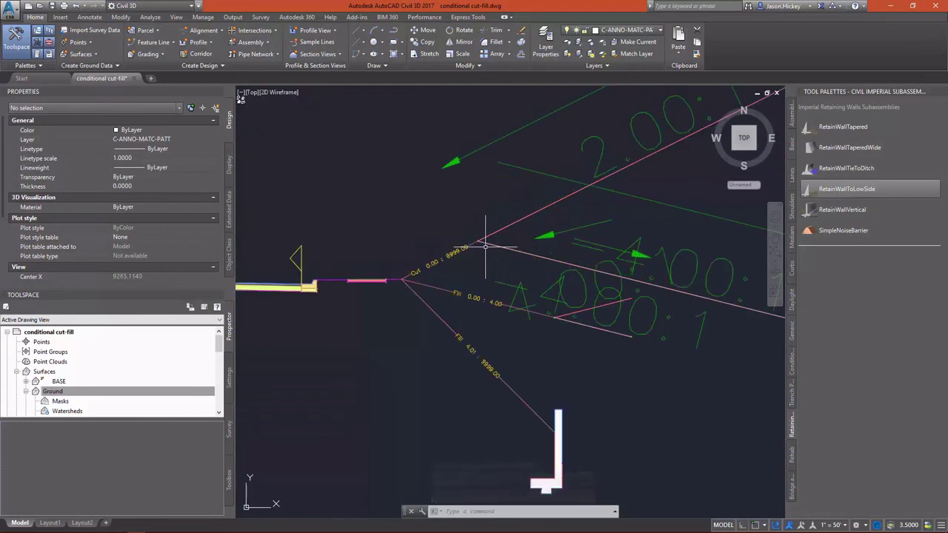
scroll(452, 239, "down", 2)
scroll(452, 239, "up", 3)
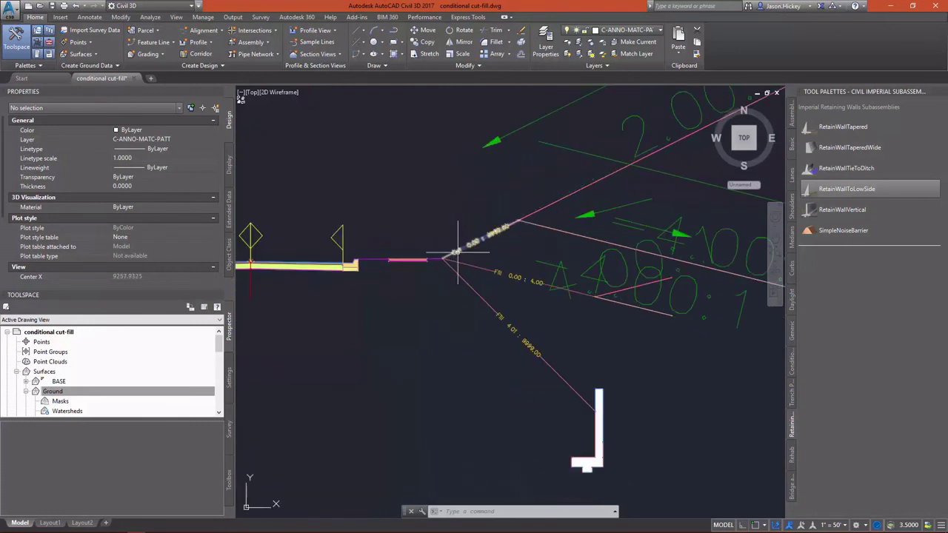
left_click(454, 251)
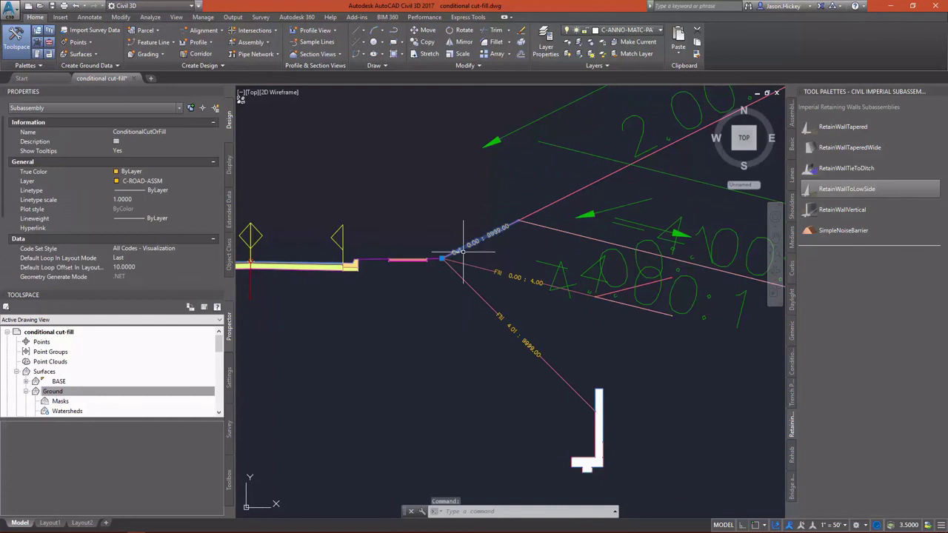
left_click(533, 222)
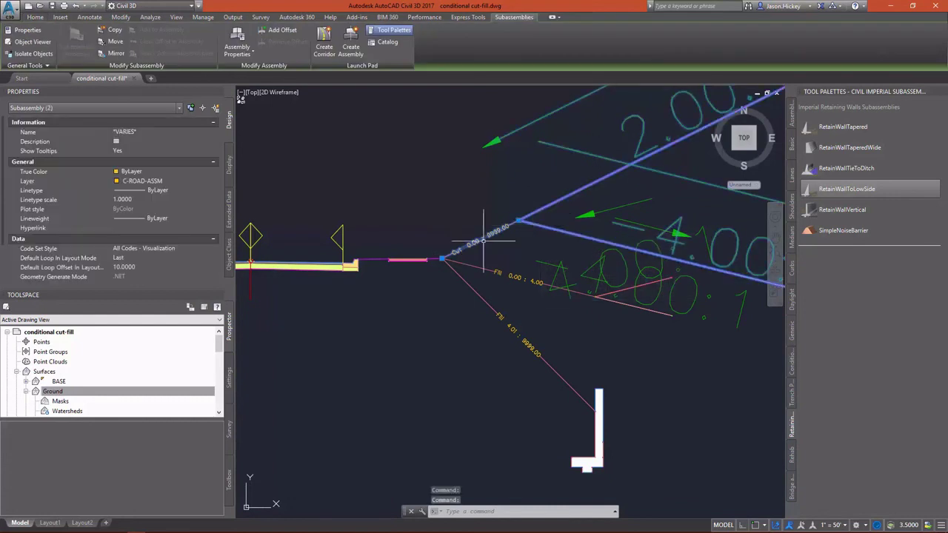
right_click(480, 242)
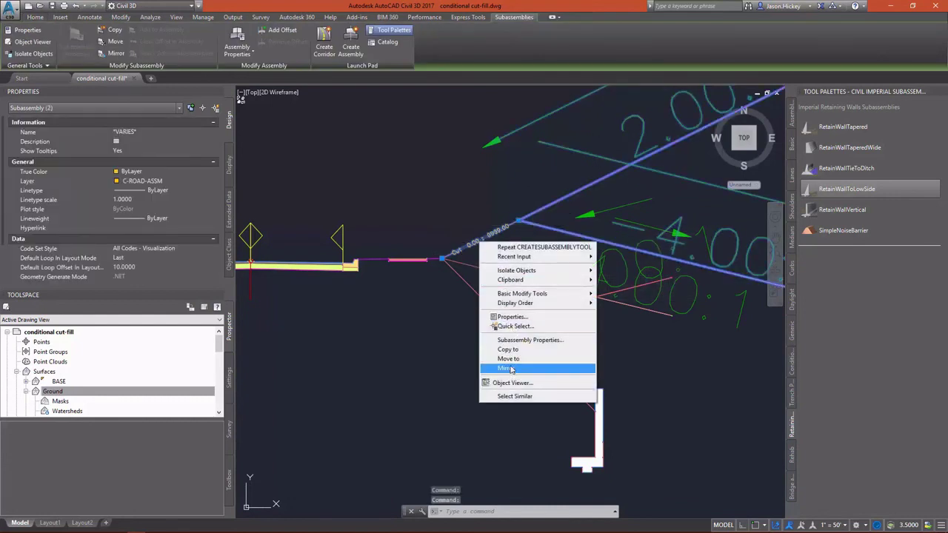
left_click(510, 368)
scroll(551, 272, "down", 3)
scroll(386, 276, "up", 5)
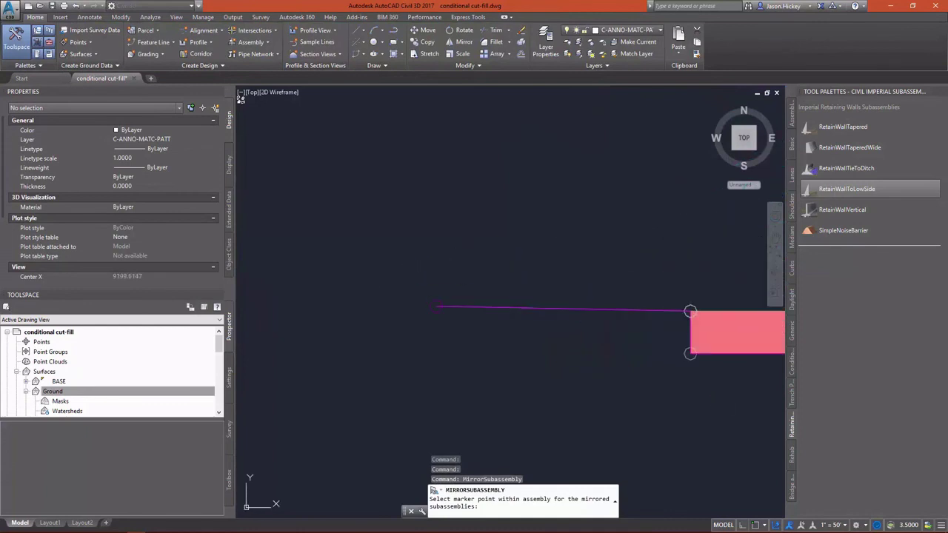
scroll(339, 294, "down", 5)
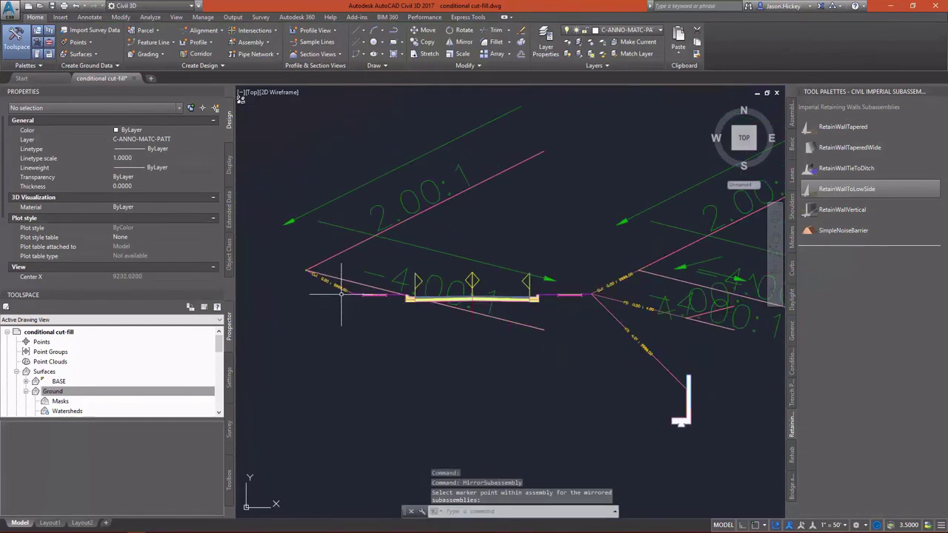
Change the left DaylightInsideROW's ROW Offset from Baseline to -50.00'
left_click(335, 255)
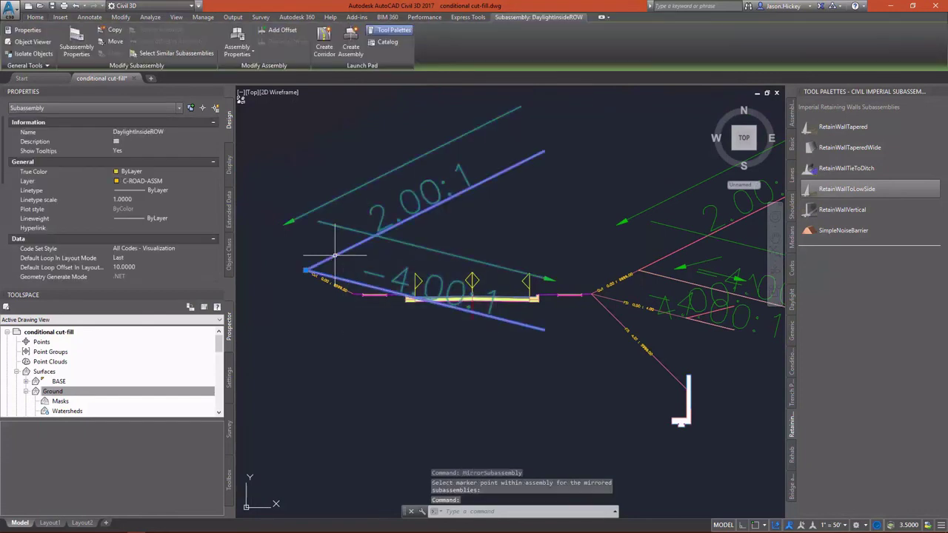
scroll(158, 260, "down", 3)
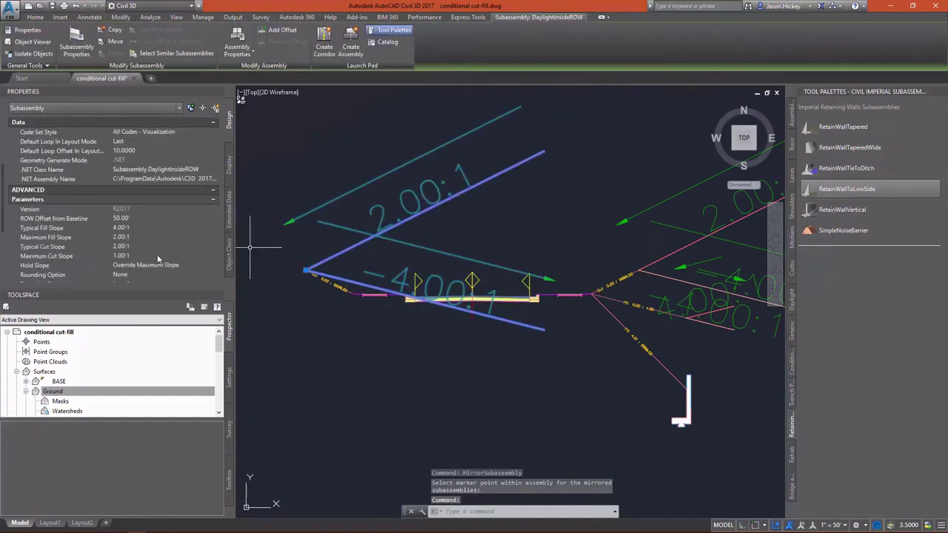
left_click(139, 220)
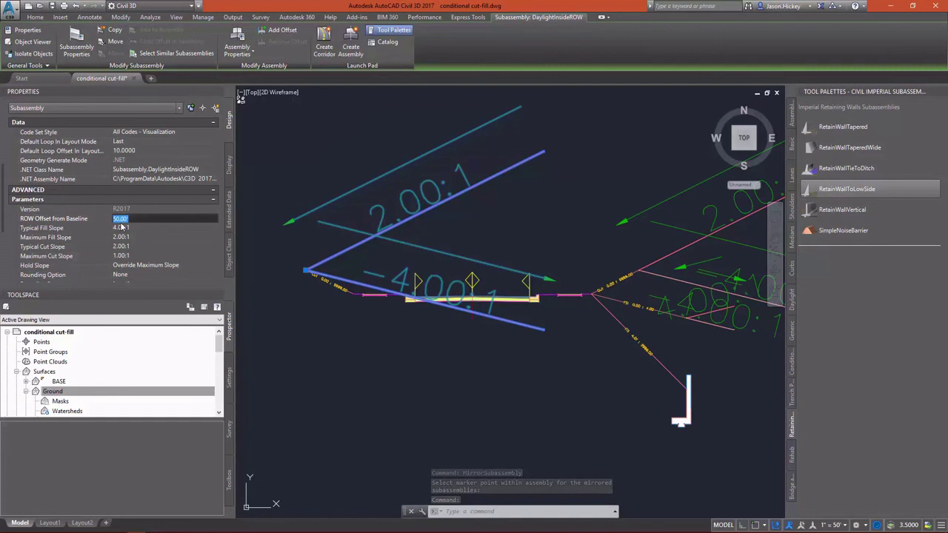
key("Home")
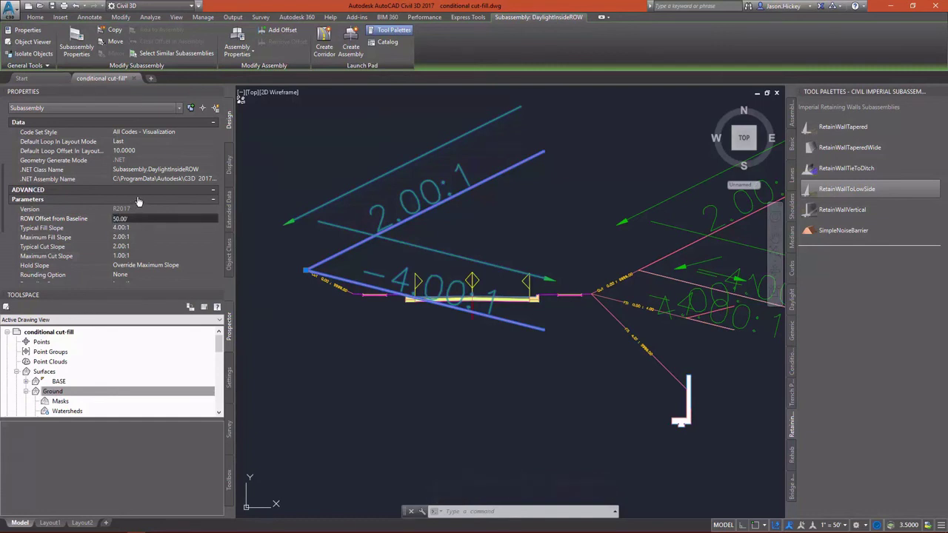
type("-")
scroll(165, 242, "down", 3)
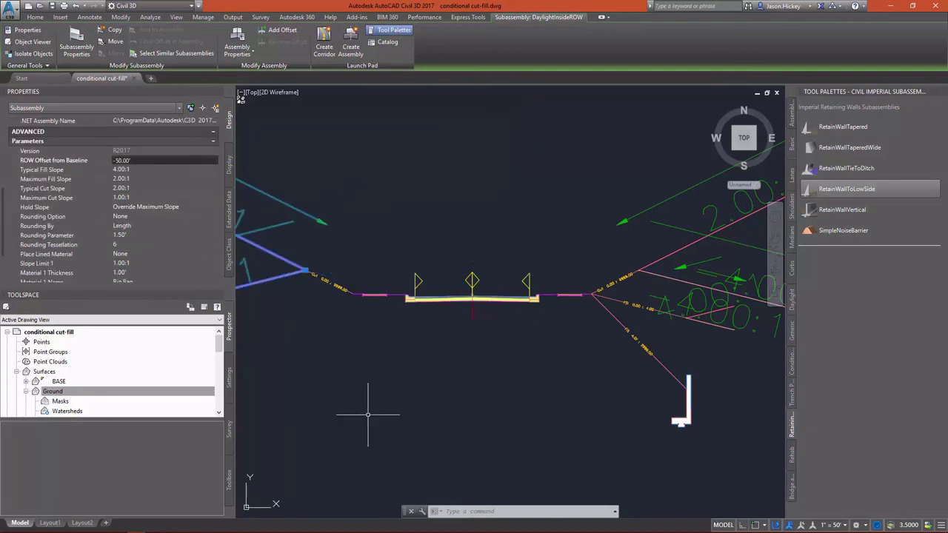
scroll(368, 415, "down", 1)
scroll(423, 297, "up", 4)
Mirror the right-side 0.00 : 4.00 fill branch and its 4.00:1 daylight slope to the left side
left_click_drag(651, 363, 533, 311)
right_click(553, 326)
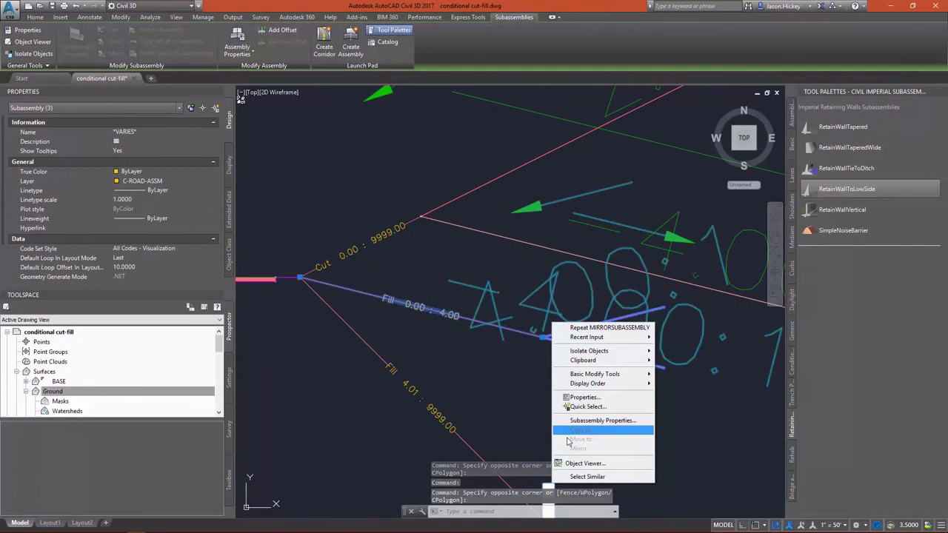
key("Escape")
left_click(554, 334)
right_click(544, 334)
left_click(577, 457)
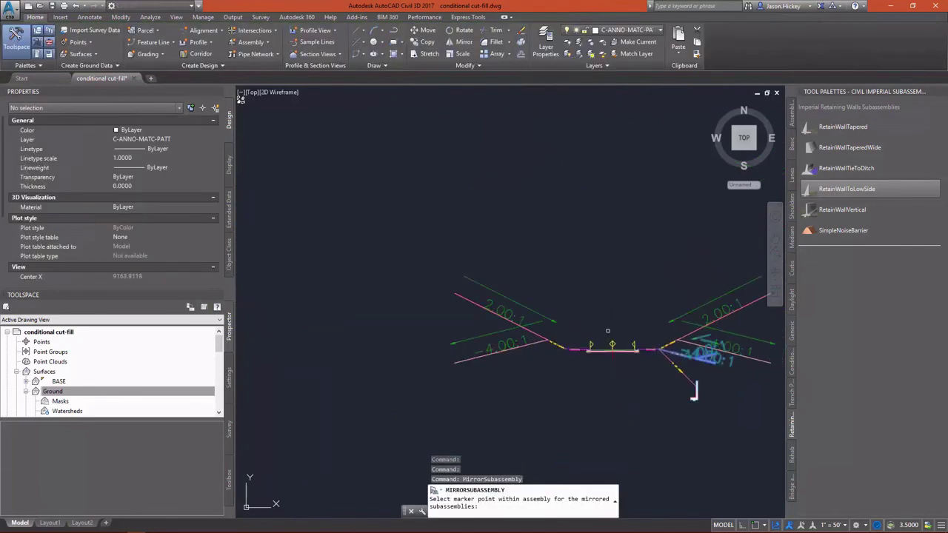
scroll(694, 392, "up", 6)
scroll(546, 321, "down", 5)
key("Escape")
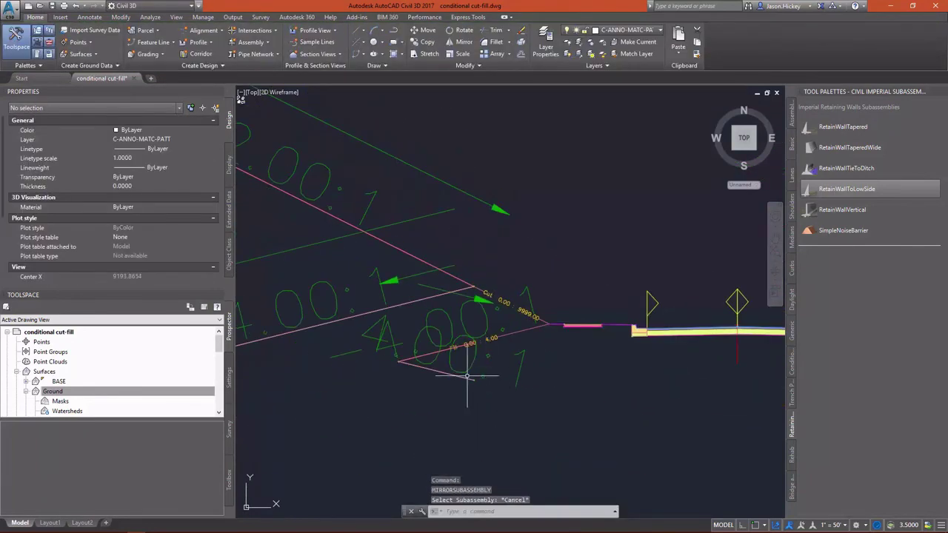